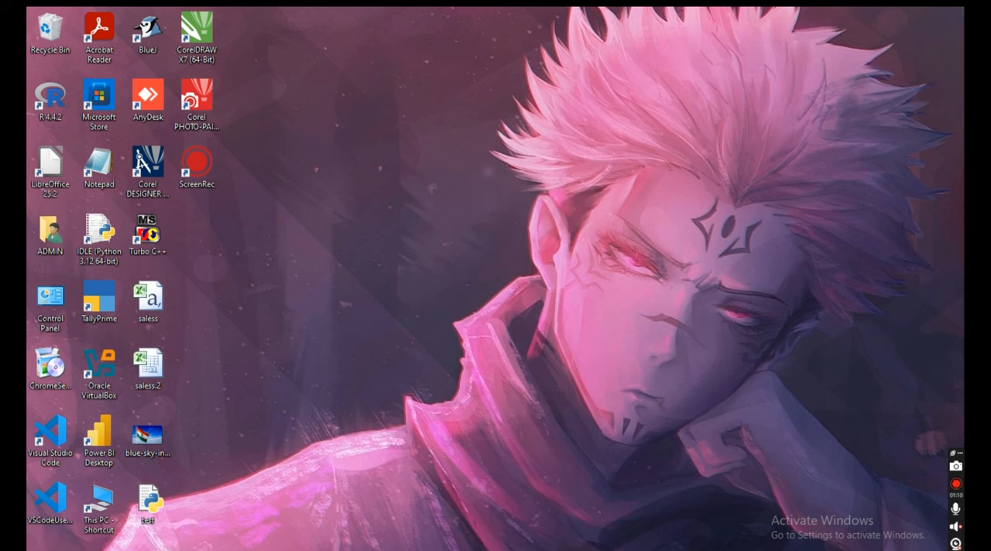
- Launch CorelDRAW X7 and create a new blank A4 document
double_click(197, 39)
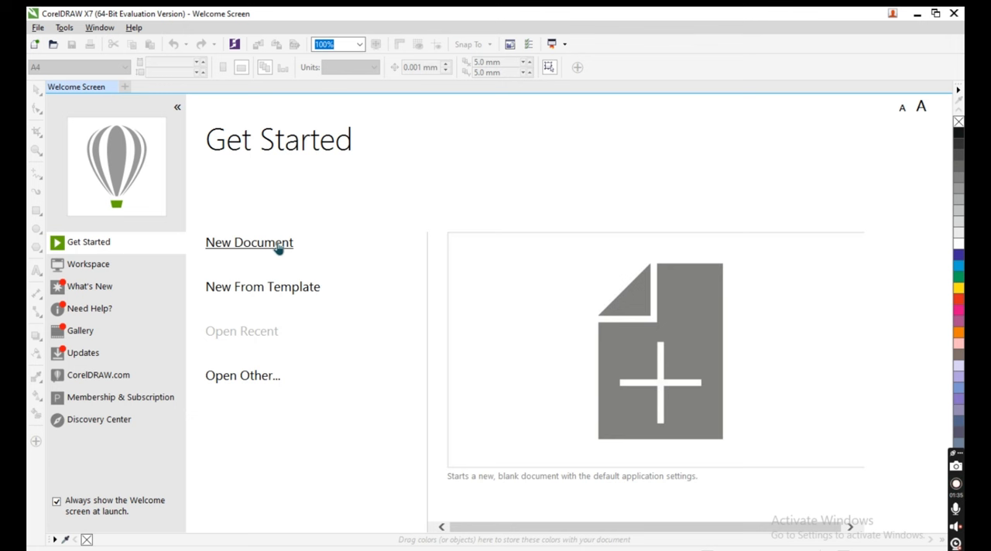
left_click(279, 243)
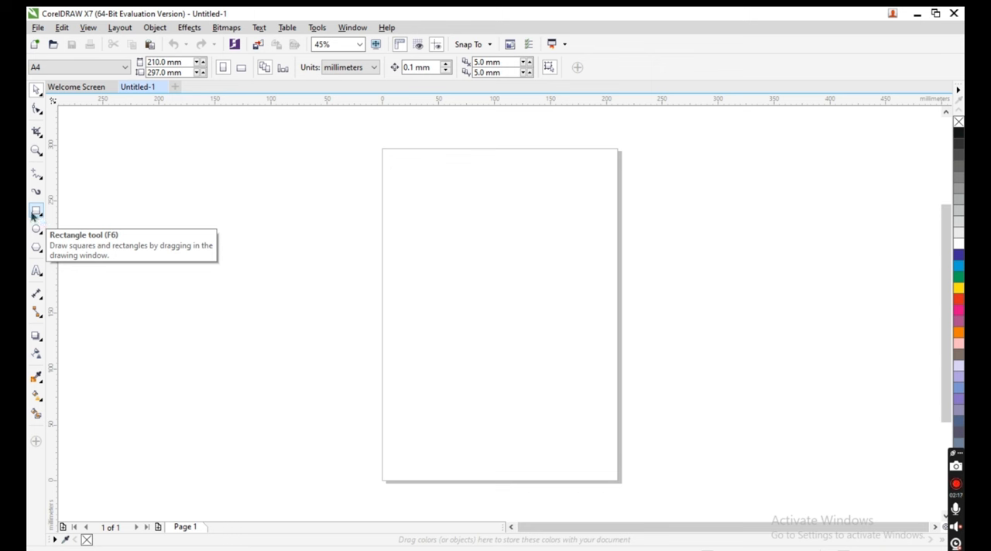
- Draw a square about 93 mm wide, centred horizontally in the upper half of the page
left_click(38, 212)
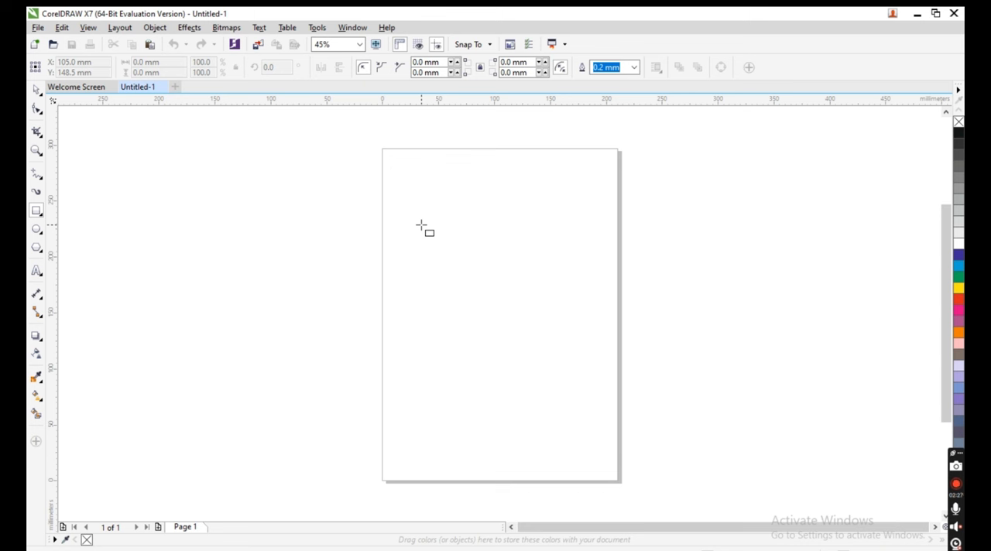
left_click_drag(420, 225, 491, 263)
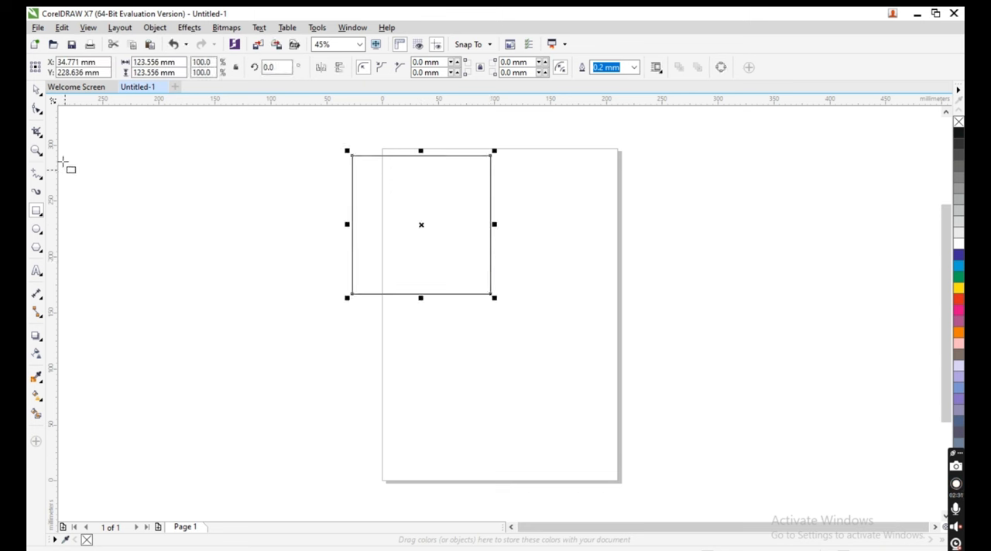
left_click(36, 90)
left_click_drag(422, 230, 500, 240)
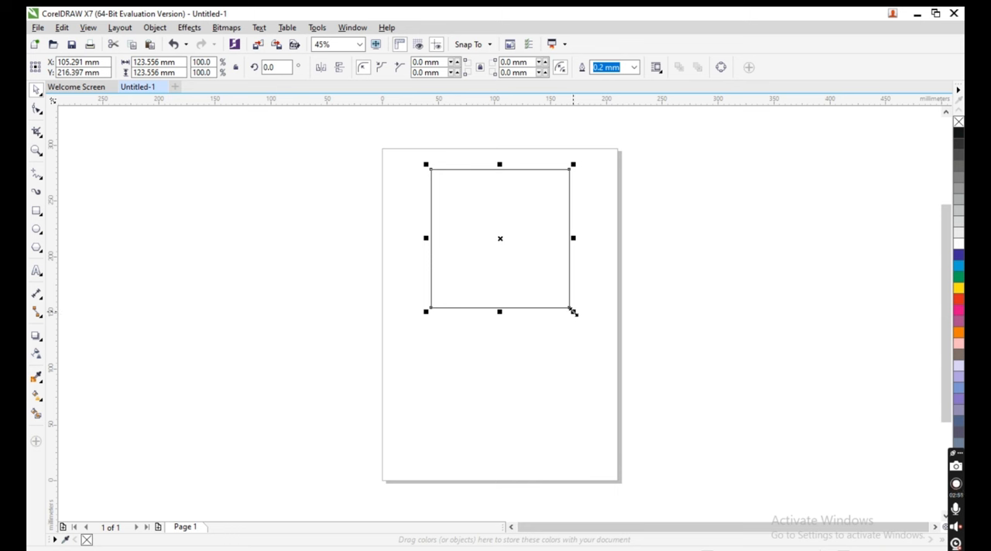
left_click_drag(572, 311, 562, 296)
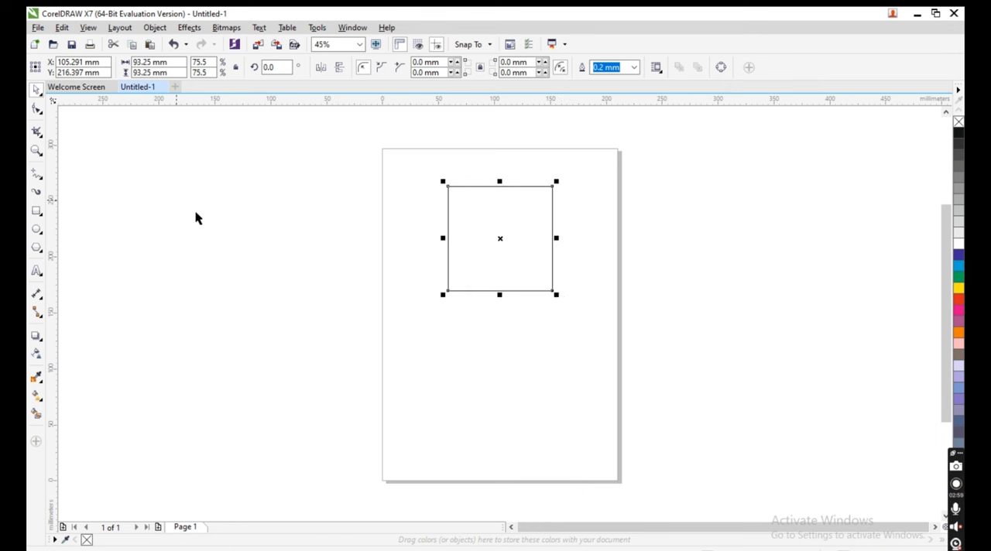
- Fill the square with Blue and lighten the fill to a medium blue using the colour's neighbouring shades
left_click(310, 256)
left_click(483, 271)
left_click(958, 258)
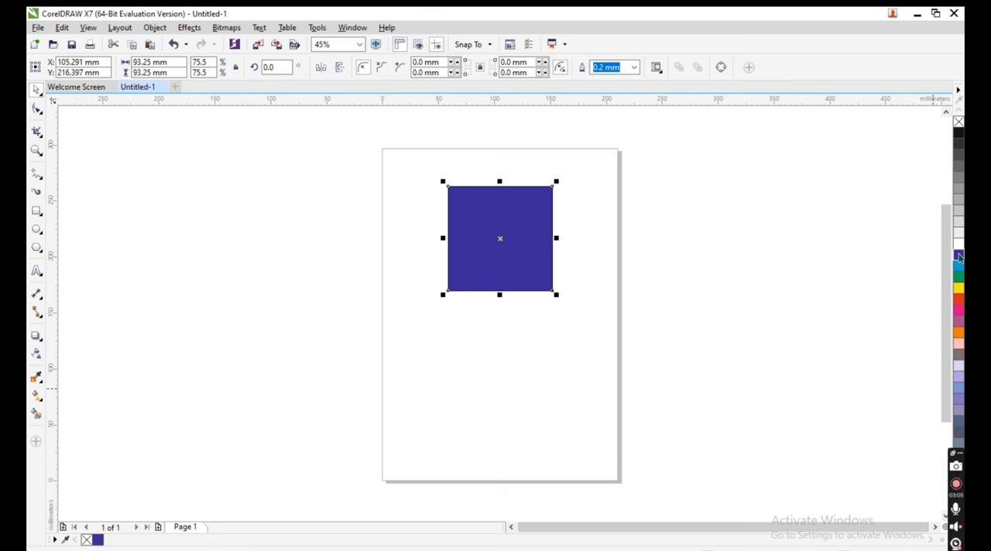
left_click(958, 257)
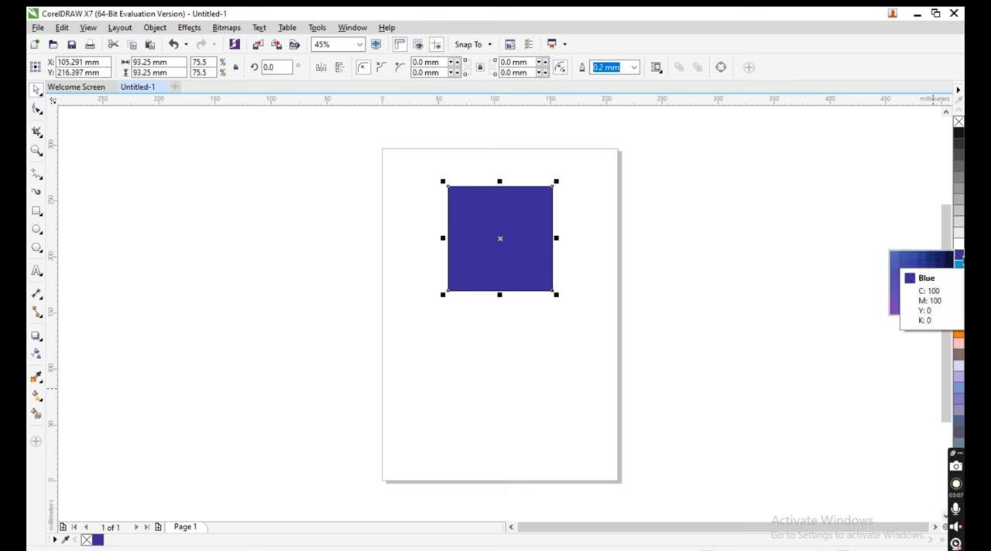
left_click(915, 259)
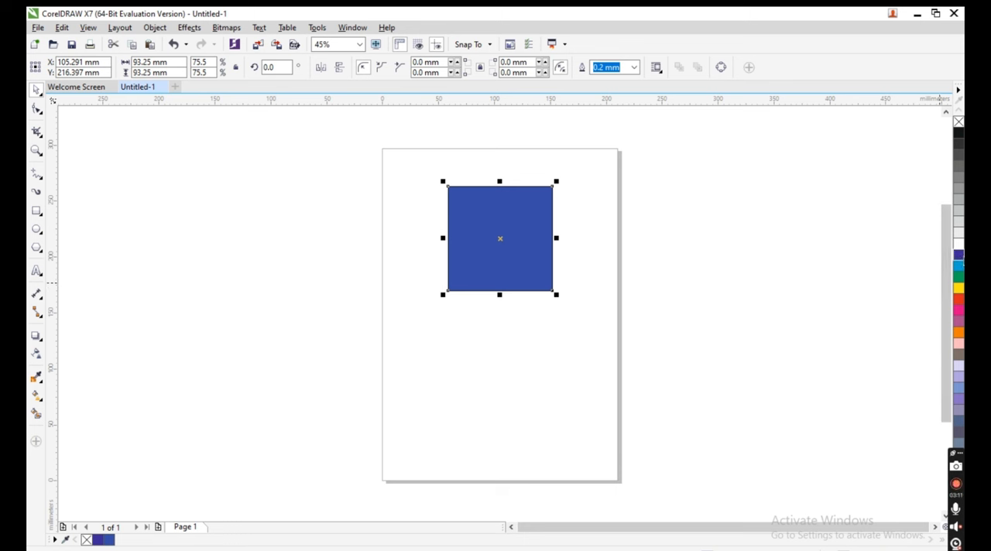
left_click(958, 257)
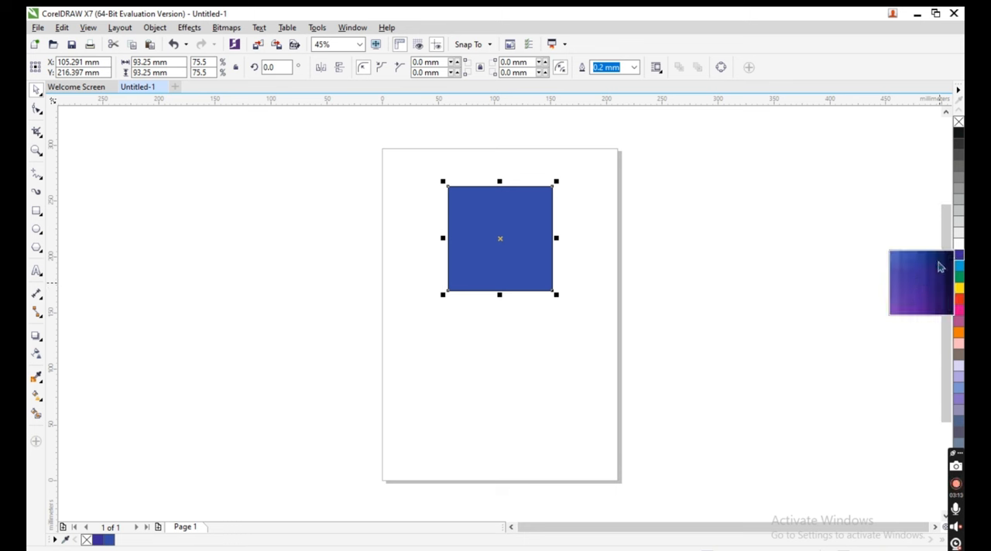
left_click(894, 257)
left_click(686, 321)
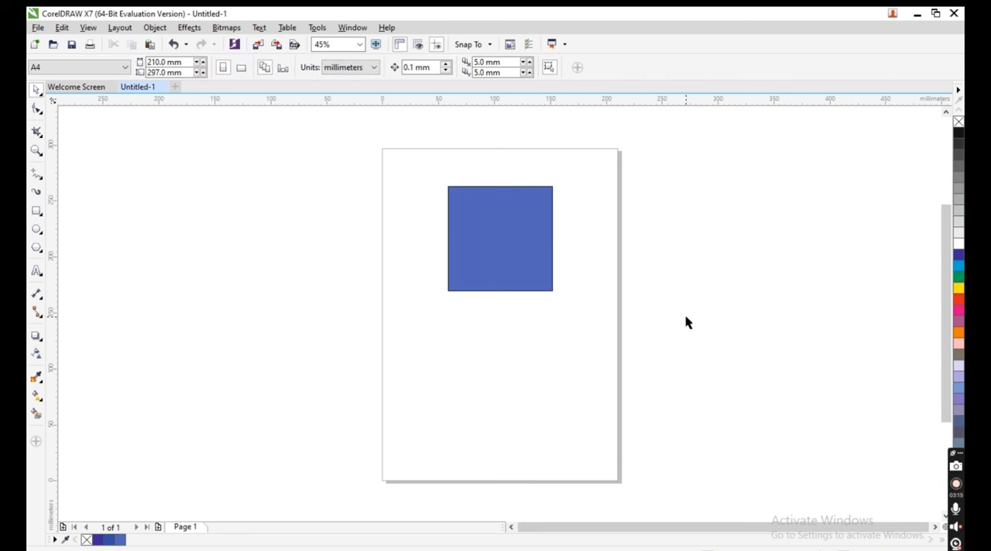
- Remove the blue square's outline by setting its outline width to None
left_click(520, 263)
scroll(503, 224, "up", 4)
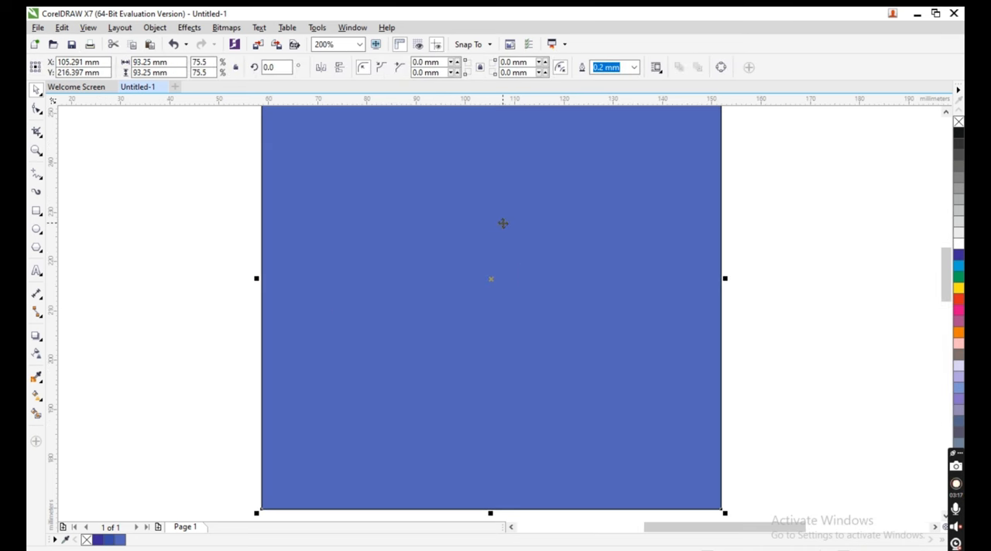
scroll(504, 224, "down", 2)
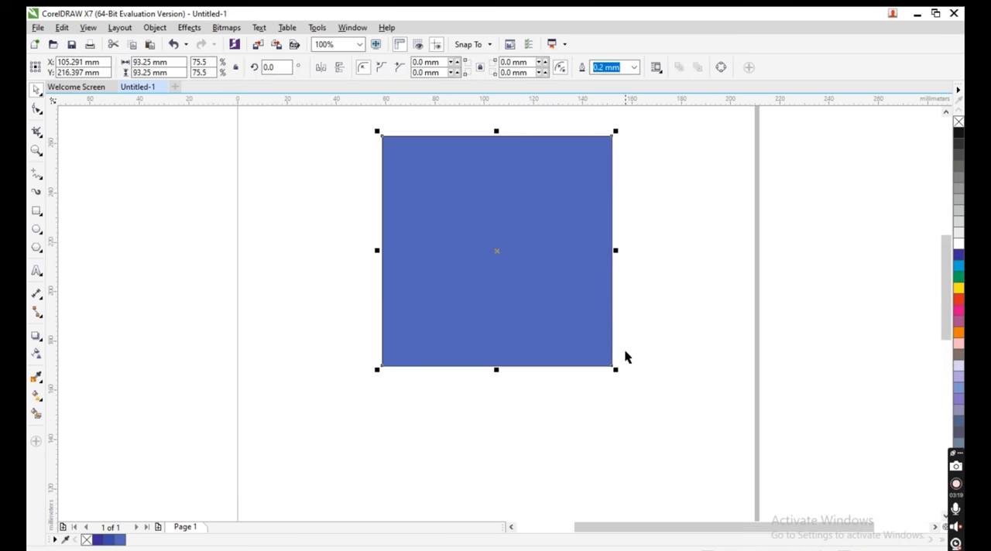
left_click(454, 288)
left_click(634, 67)
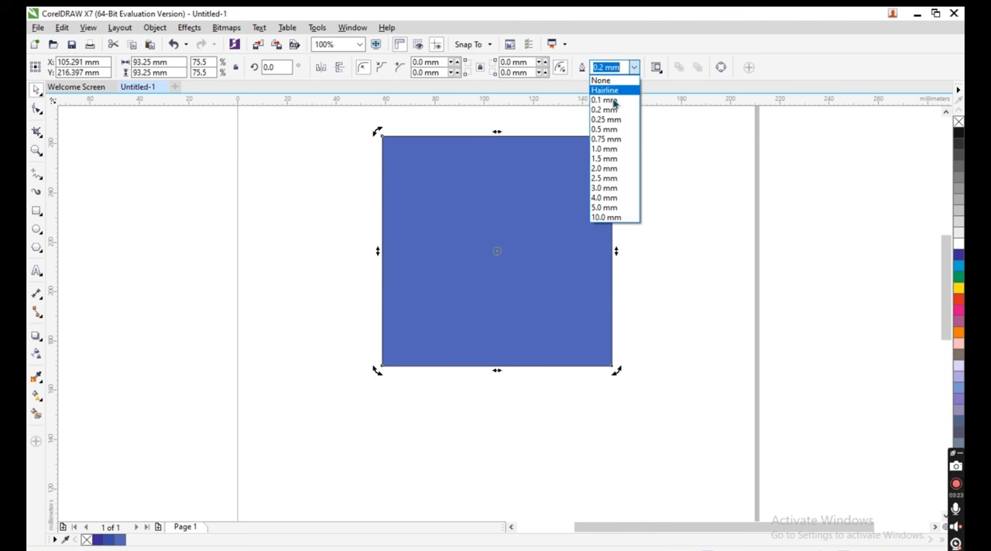
left_click(603, 80)
left_click(838, 232)
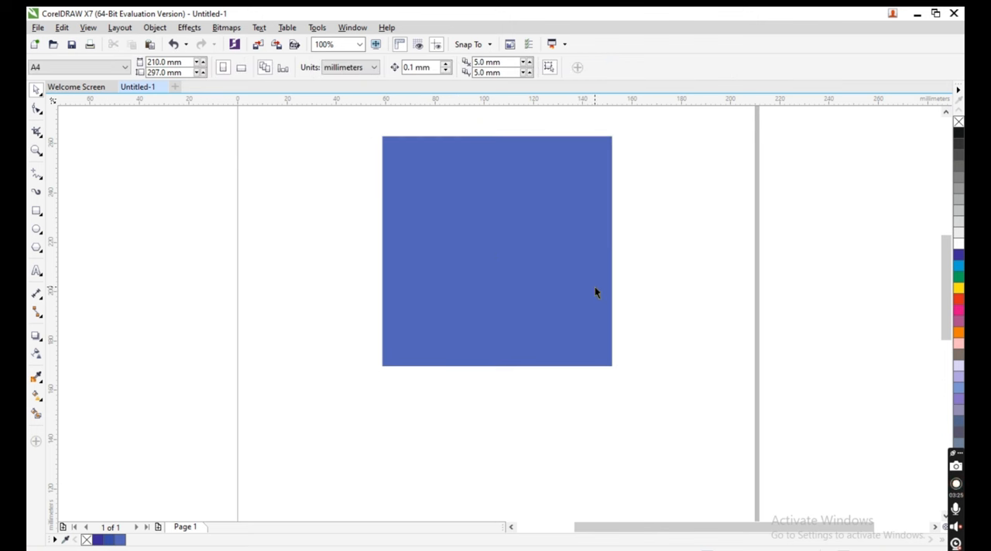
left_click(593, 288)
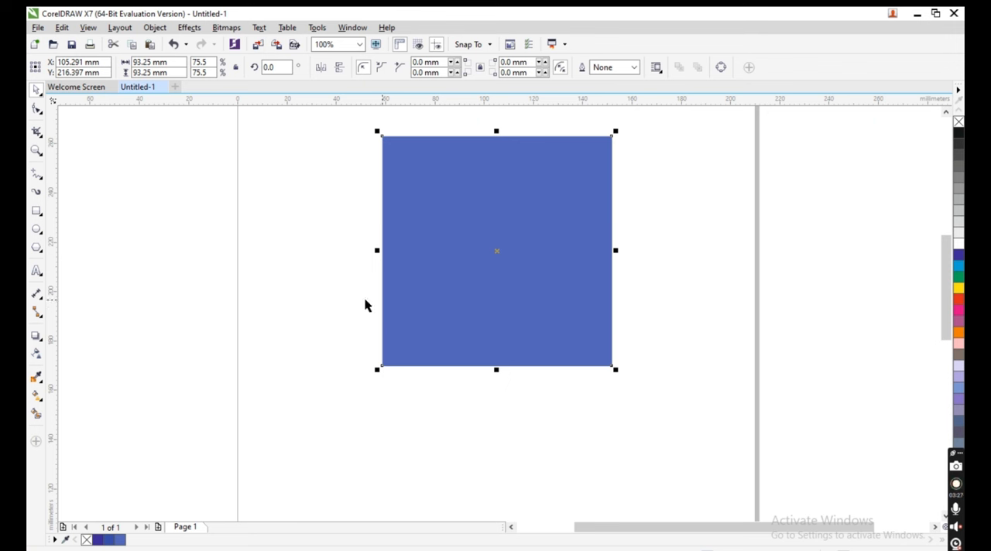
- Add the artistic text "f" in Arial on the empty area beside the page, level with the blue square
left_click(37, 271)
left_click(132, 307)
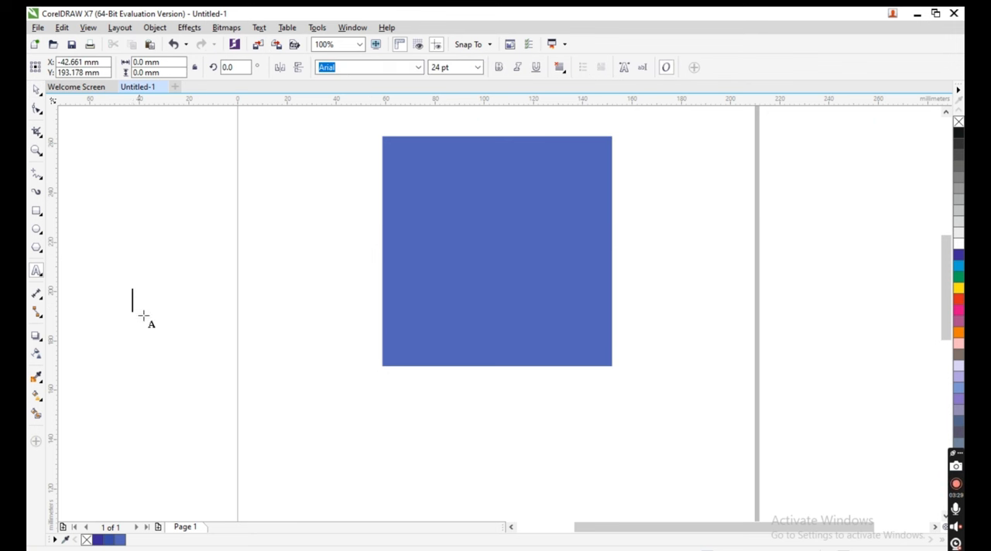
type("f")
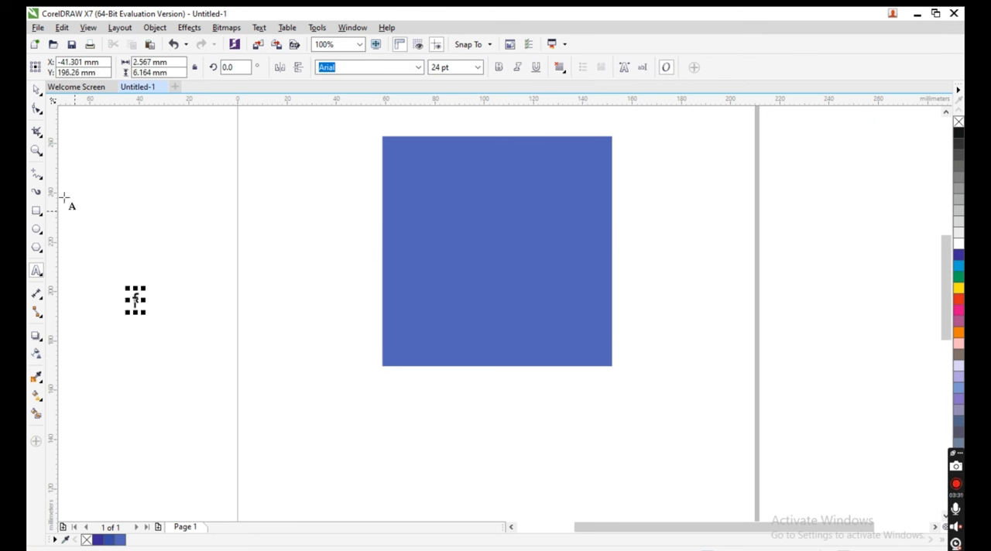
left_click(43, 90)
mouse_move(151, 320)
left_mouse_down()
mouse_move(162, 335)
mouse_move(153, 319)
left_mouse_up()
left_click(136, 304)
left_click(179, 317)
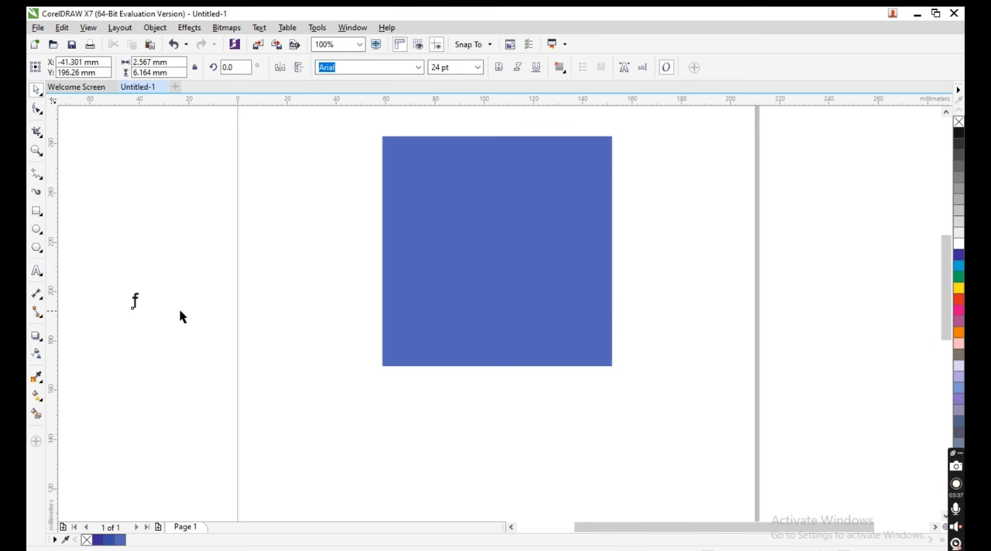
- Enlarge the letter "f" to about 57 mm tall and move it against the blue square's left edge
left_click(137, 305)
left_click_drag(143, 312, 193, 379)
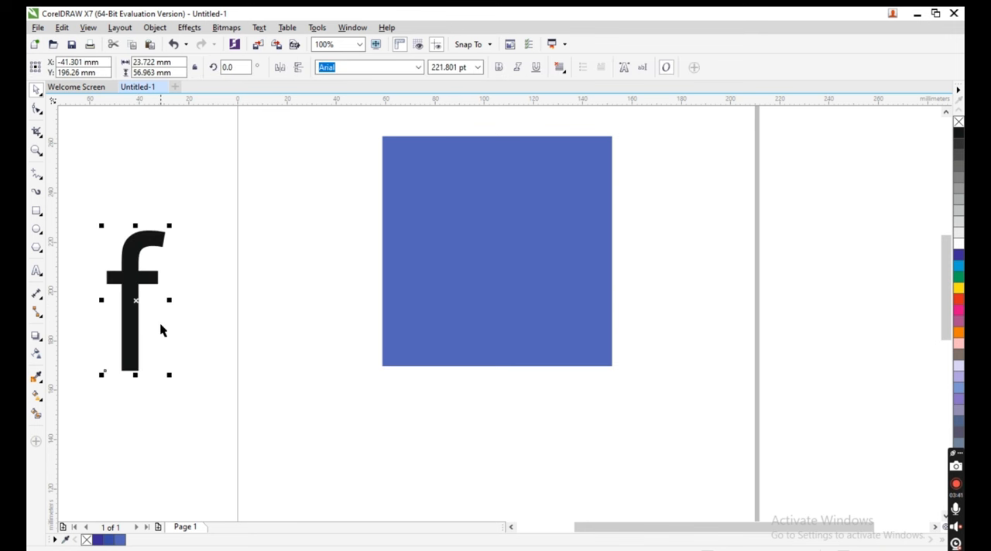
left_click_drag(134, 274, 351, 253)
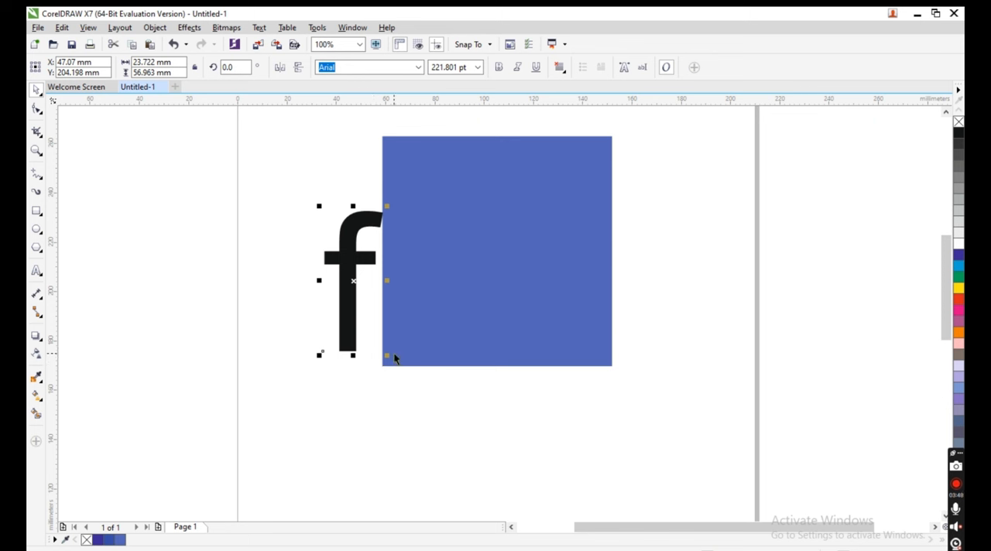
- Round all four corners of the blue square with the Shape tool to a radius of about 7.4 mm
left_click(434, 356)
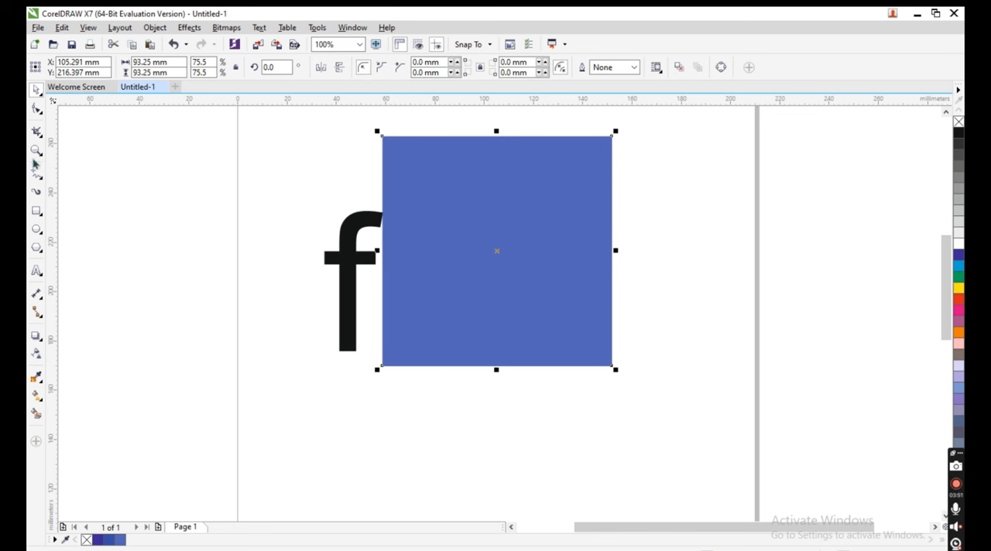
left_click(37, 113)
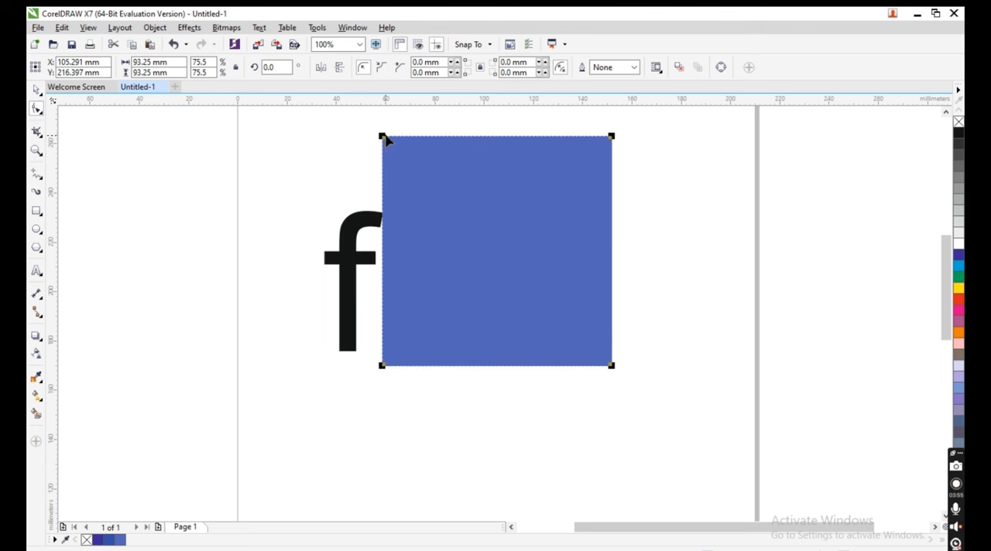
left_click_drag(385, 140, 399, 161)
left_click(36, 89)
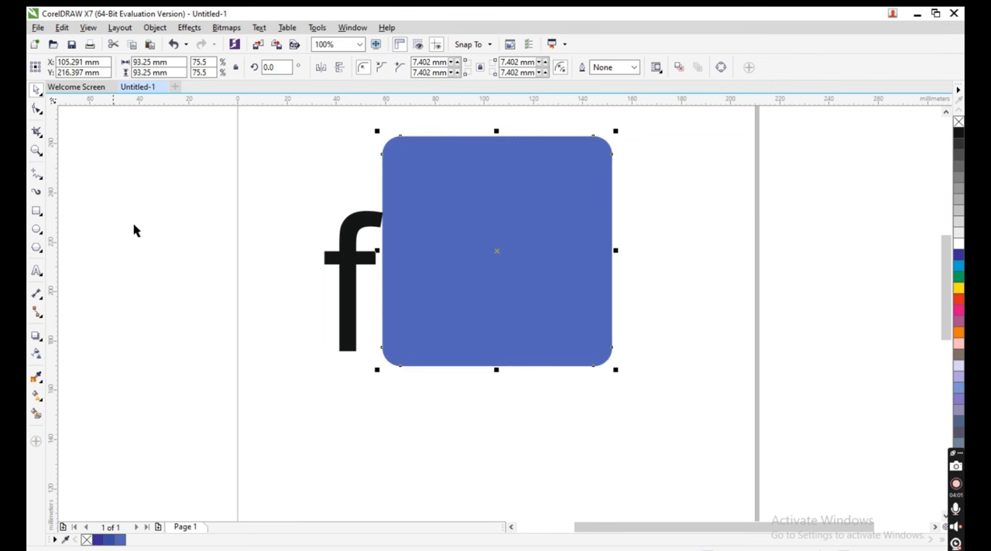
left_click(190, 324)
- Align the letter "f" with the blue square, centred horizontally and flush with its bottom edge
left_click(352, 291)
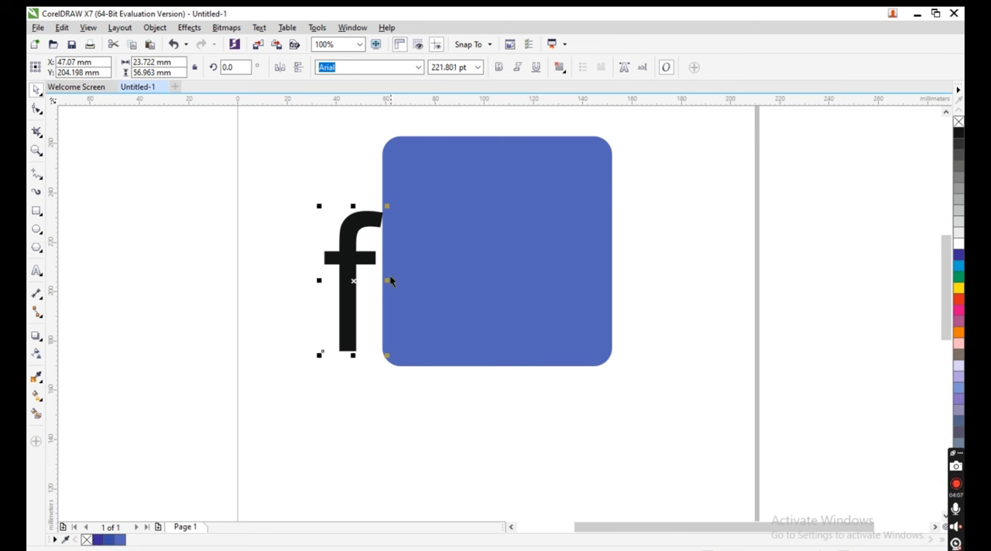
left_click(512, 259, "shift")
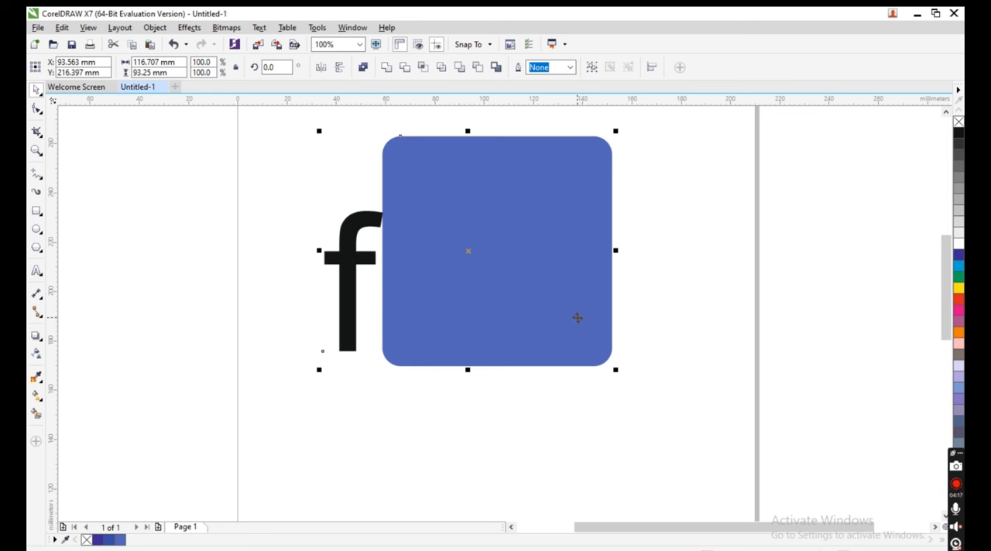
key("c")
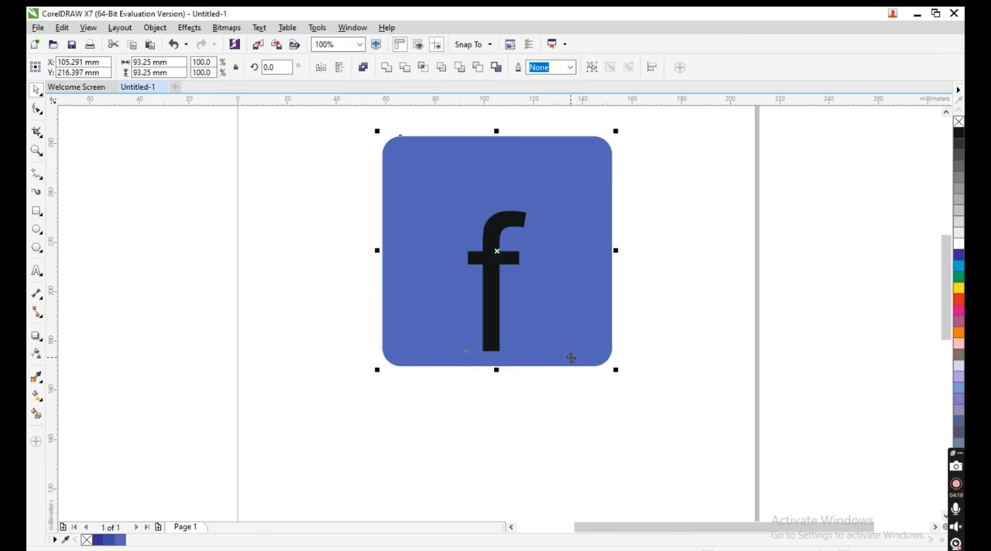
key("b")
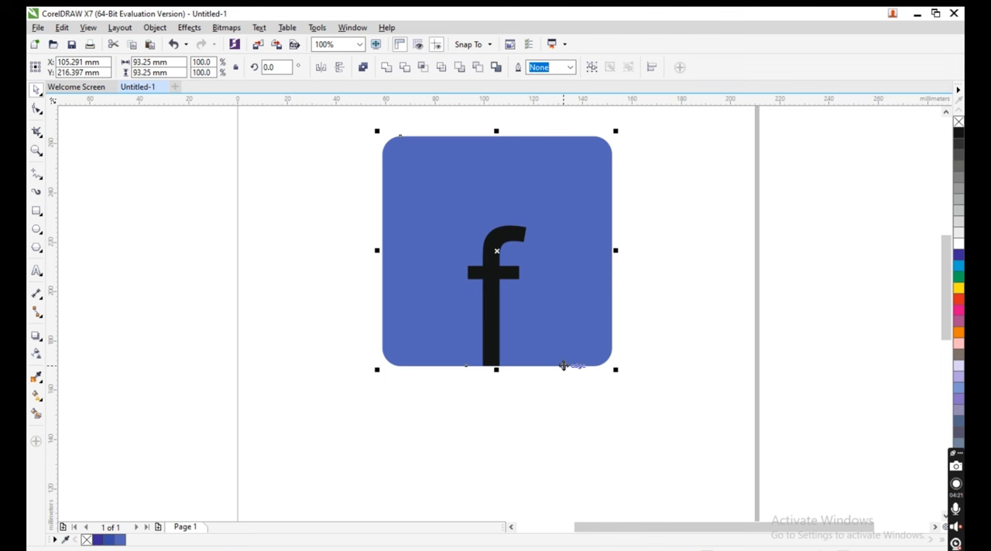
left_click(841, 377)
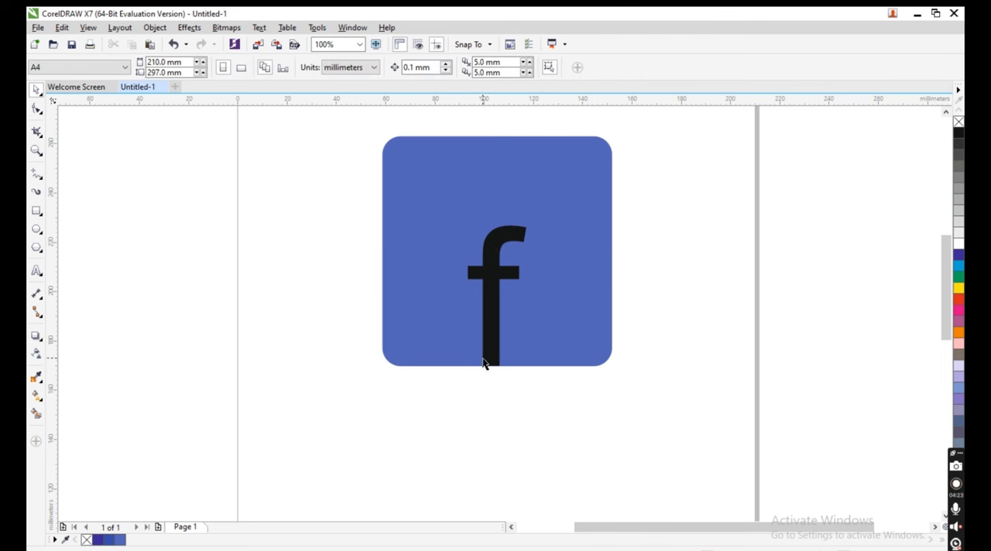
- Examine up close how the base of the letter "f" meets the square's bottom edge
scroll(491, 364, "up", 2)
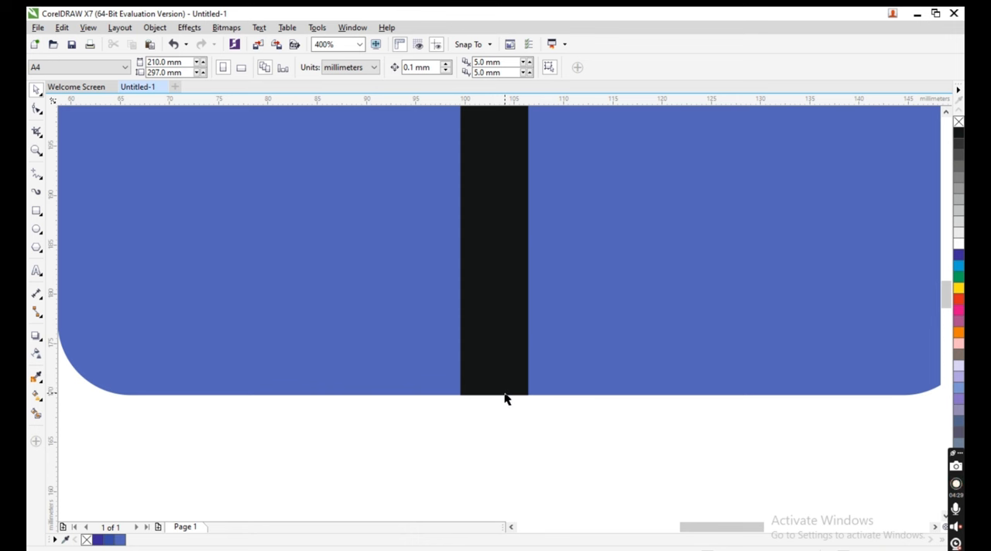
scroll(505, 399, "up", 1)
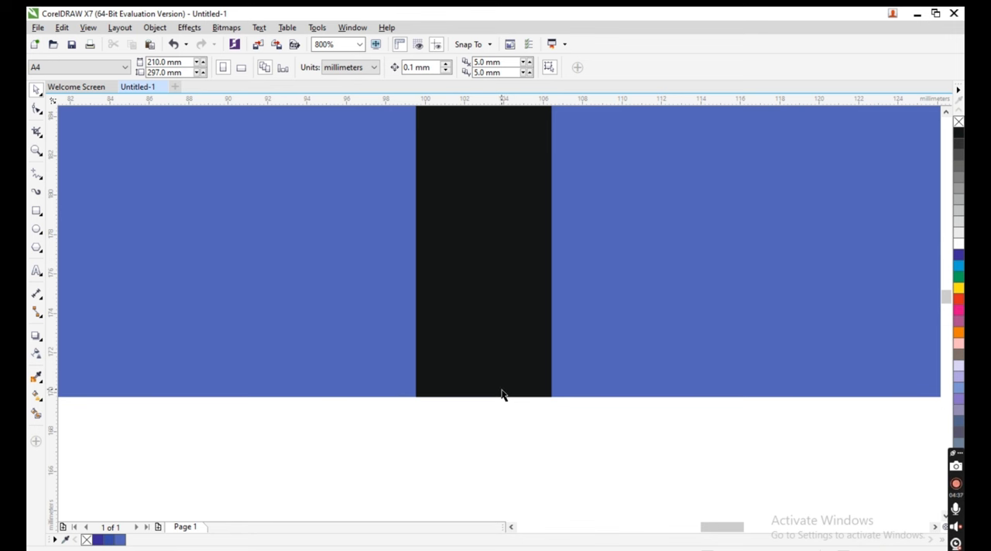
scroll(501, 391, "up", 1)
scroll(502, 392, "down", 1)
scroll(496, 401, "up", 2)
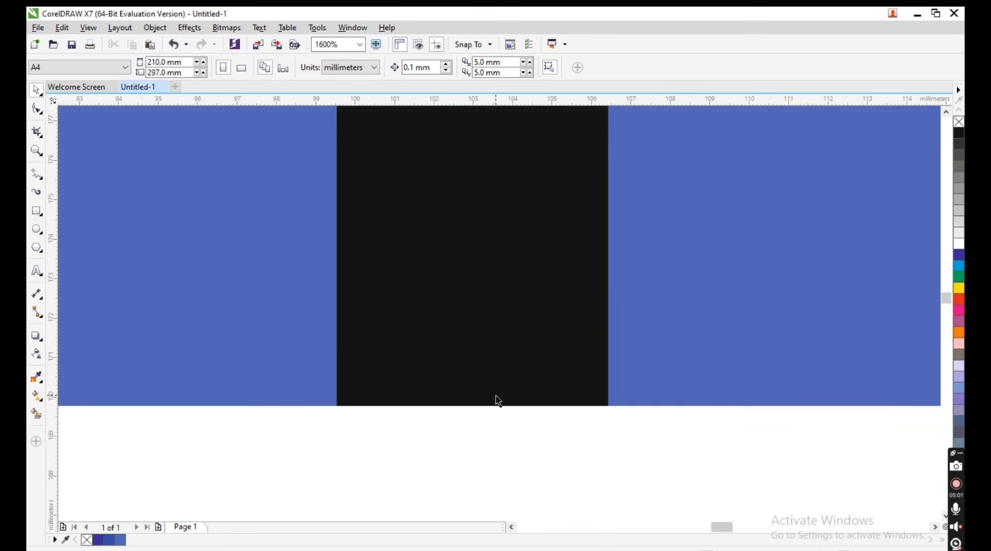
scroll(498, 403, "down", 6)
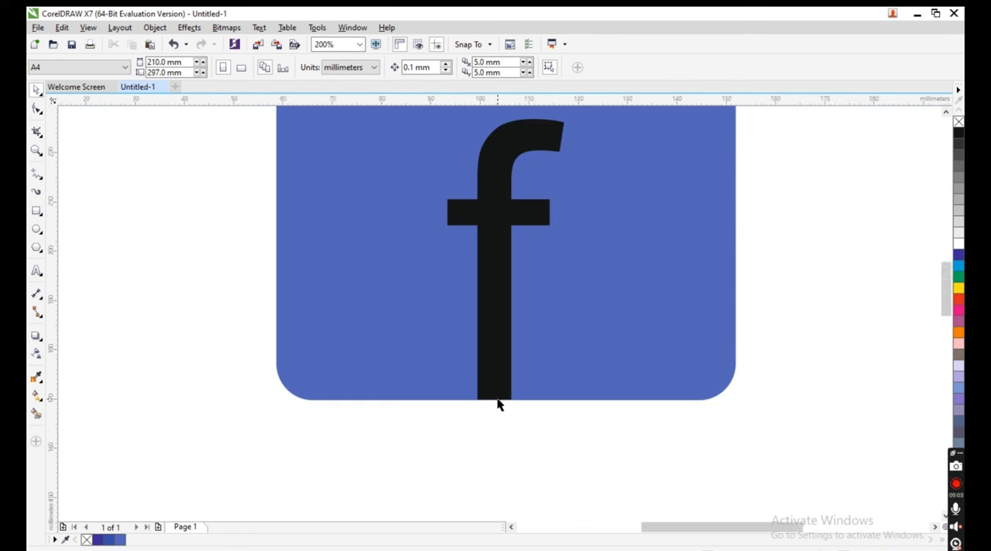
scroll(520, 366, "up", 2)
- Stretch the letter "f" upward to about 64 mm tall, keeping its base in place, and fill it with white
left_click(454, 308)
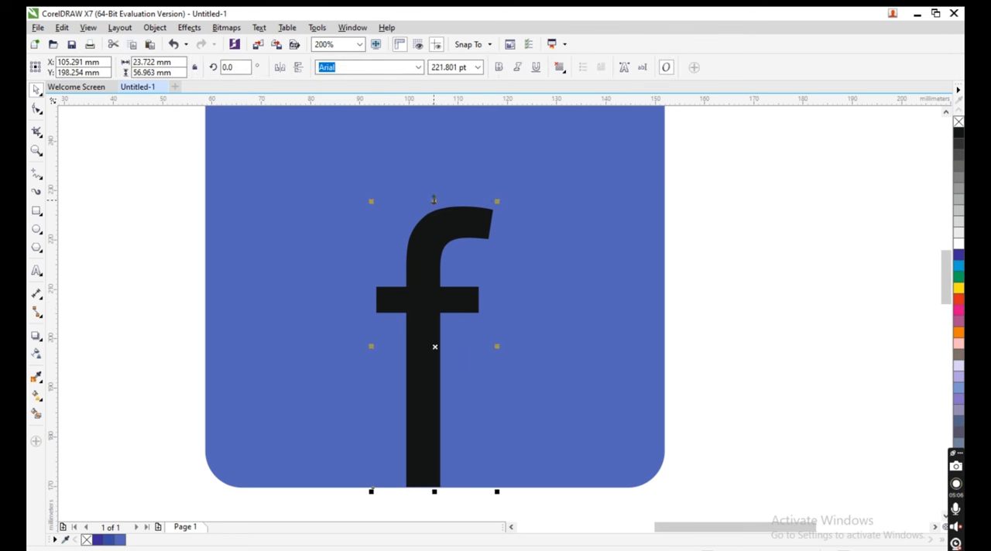
left_click_drag(434, 199, 431, 166)
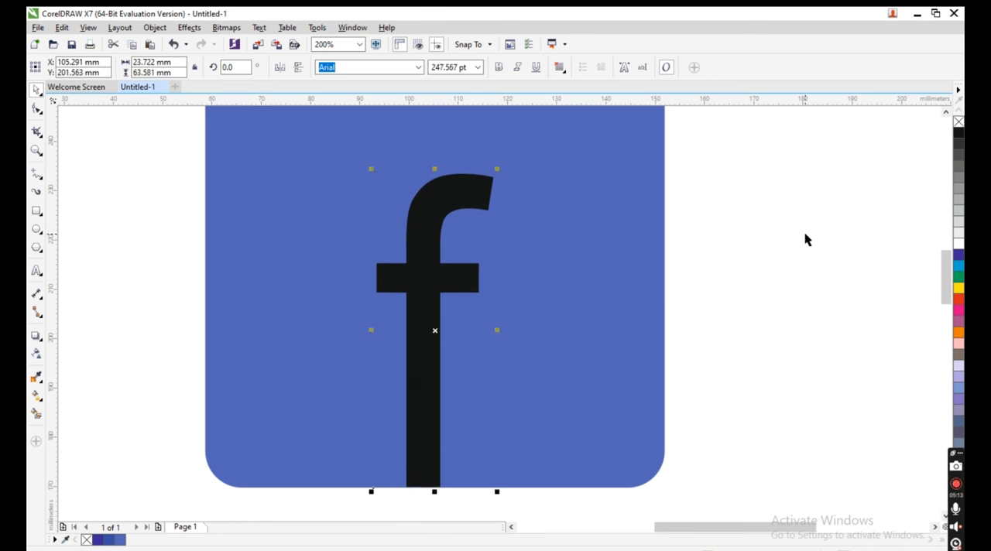
left_click(805, 240)
left_click(461, 278)
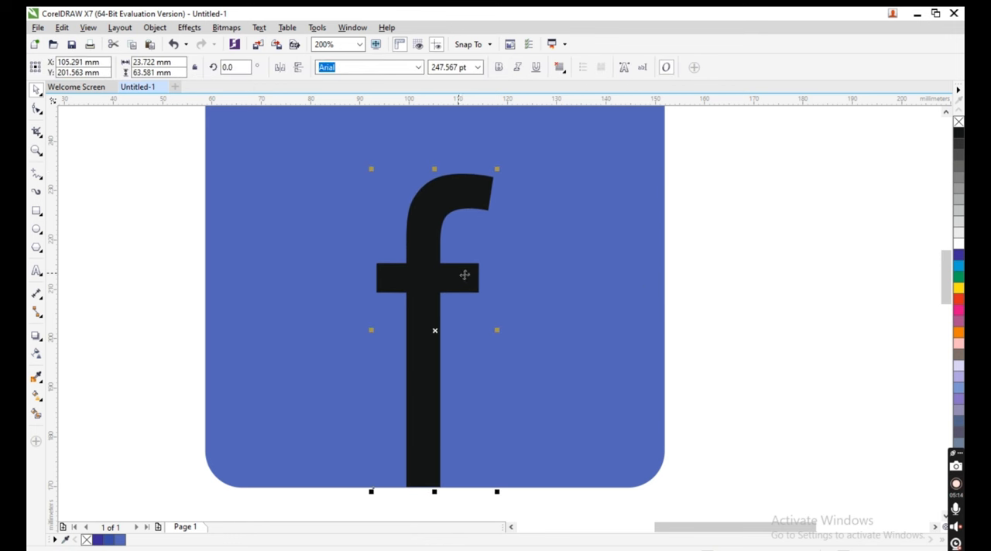
left_click(959, 244)
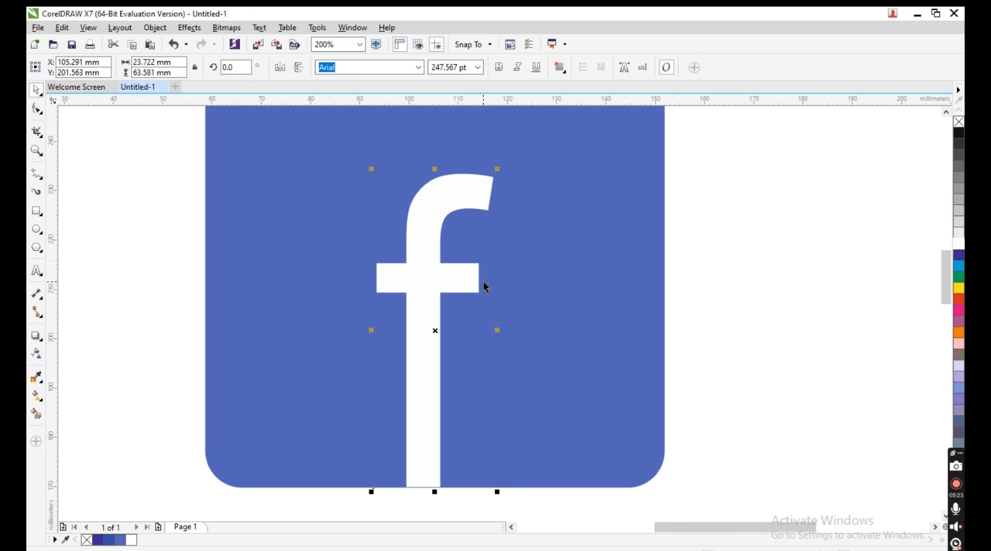
- Change the font of the letter "f" to Bahnschrift
left_click(436, 298)
left_click(418, 68)
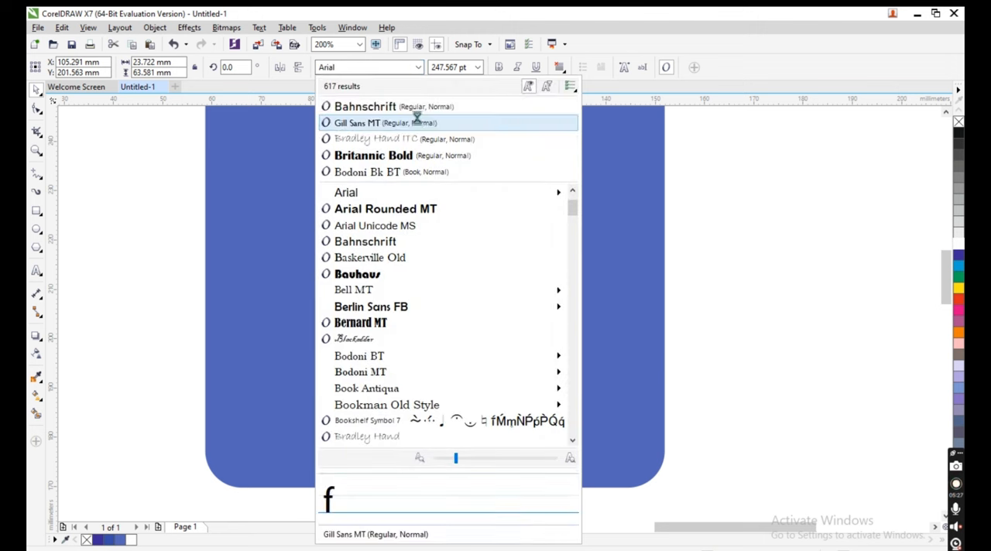
left_click(420, 106)
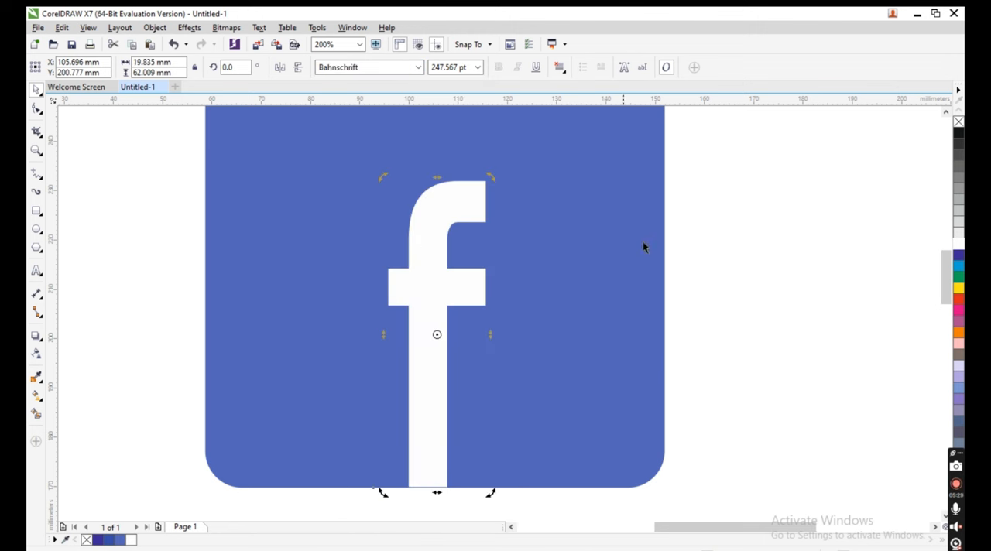
left_click(755, 288)
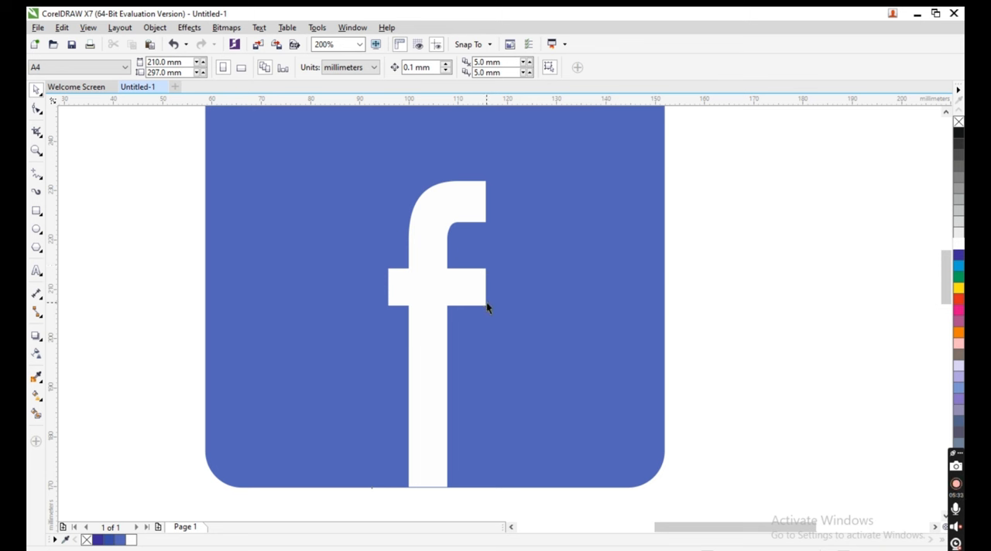
left_click(463, 301)
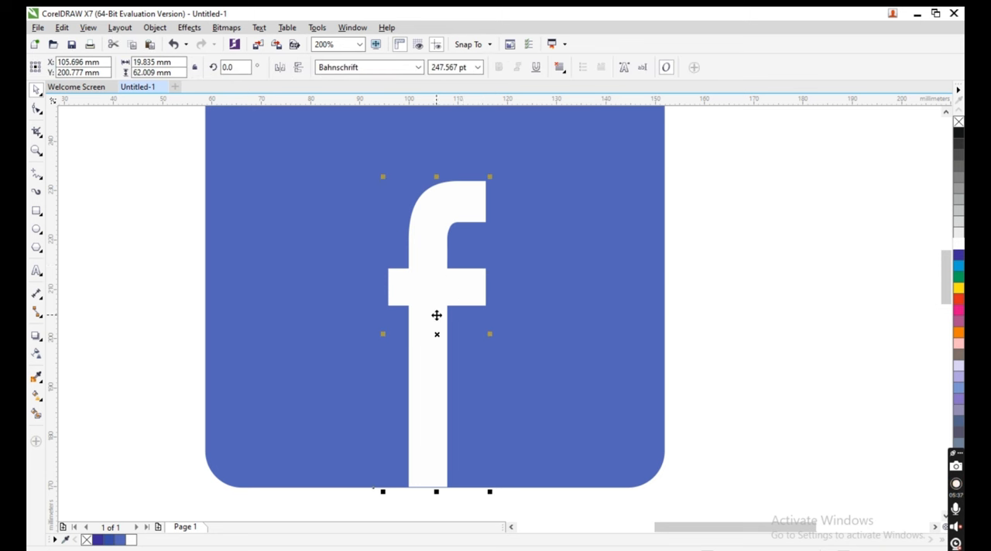
left_click(35, 109)
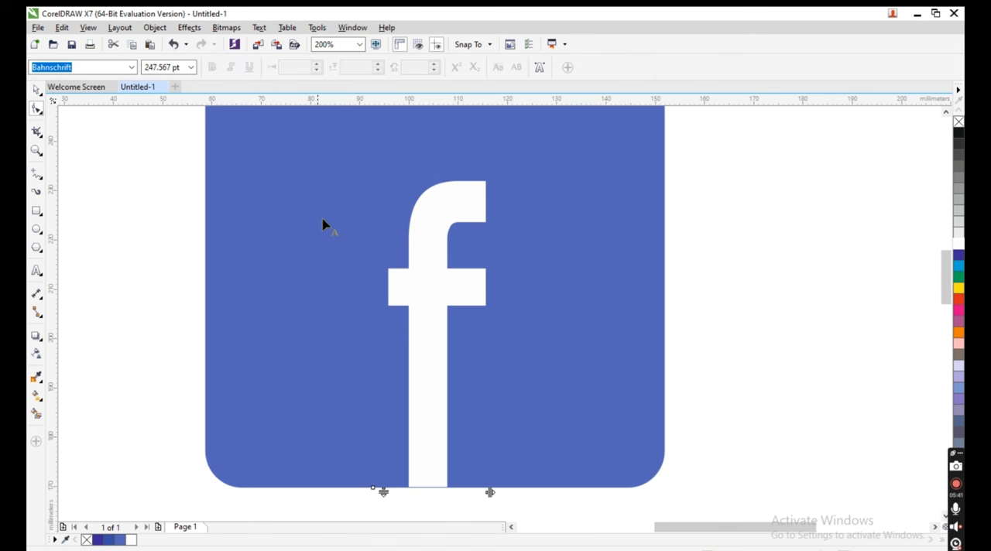
left_click(422, 280)
left_click(472, 289)
left_click(36, 89)
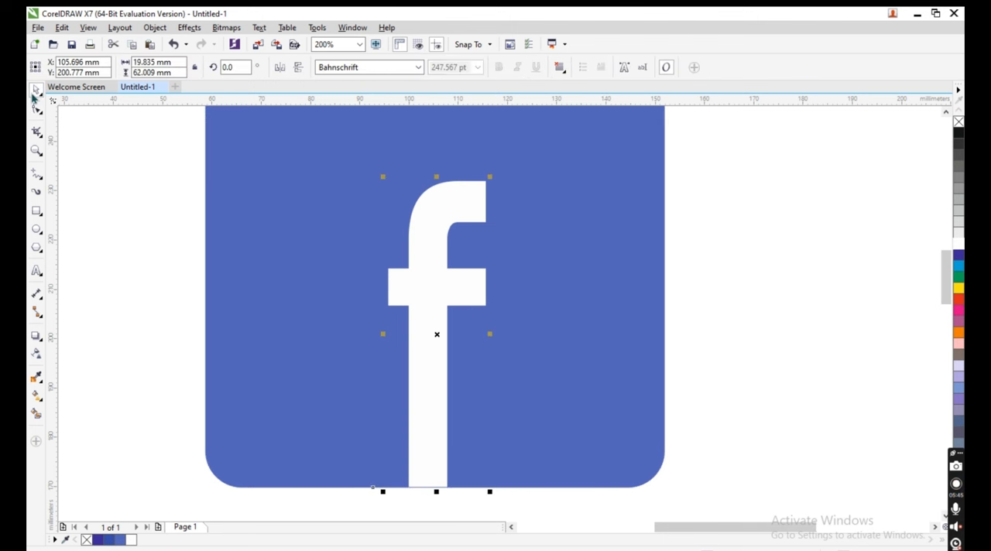
- Fill the letter "f" with black
left_click(438, 322)
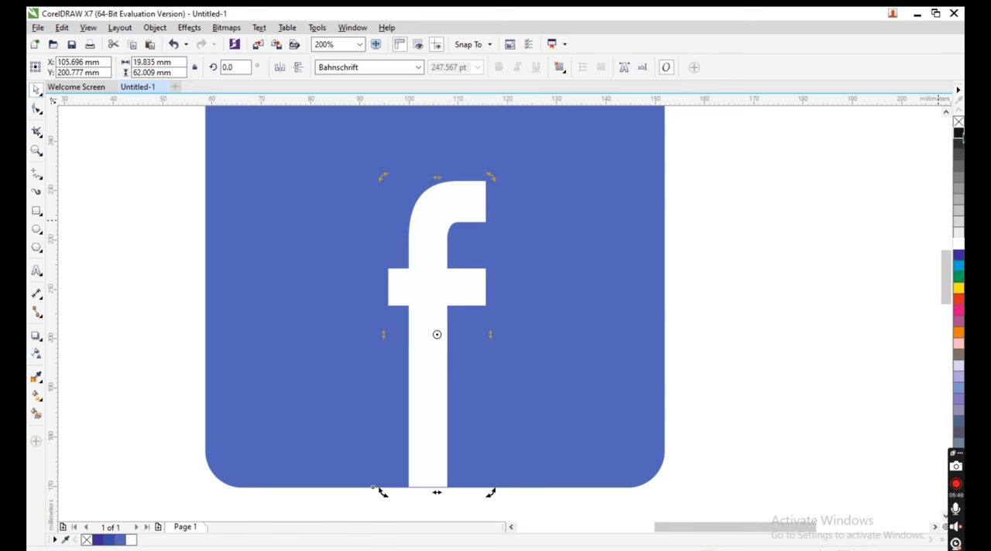
left_click(959, 134)
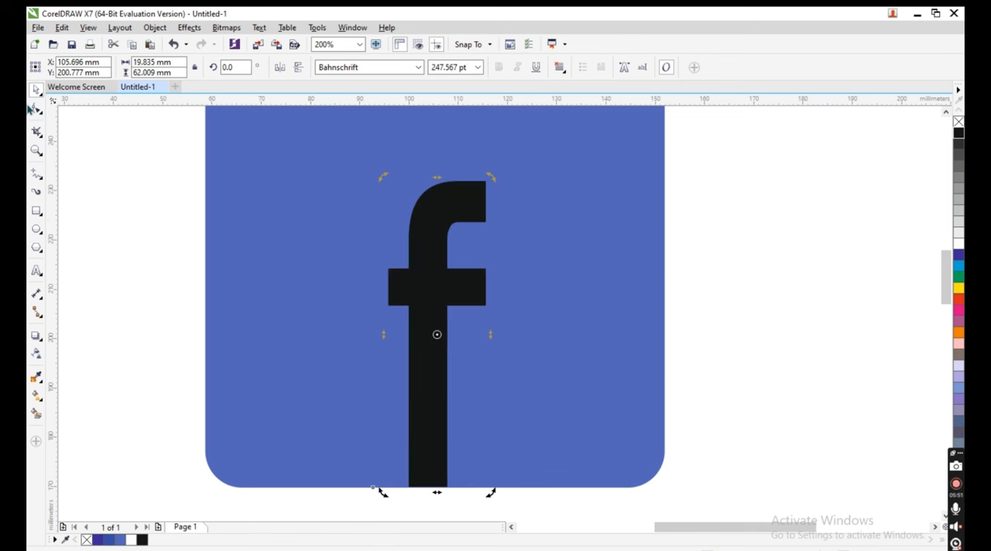
left_click(37, 108)
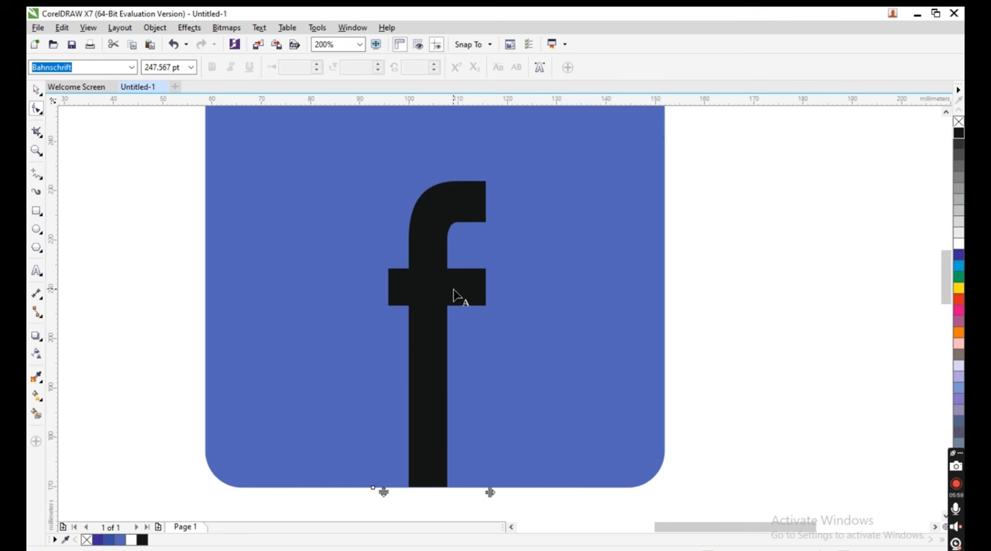
left_click(36, 90)
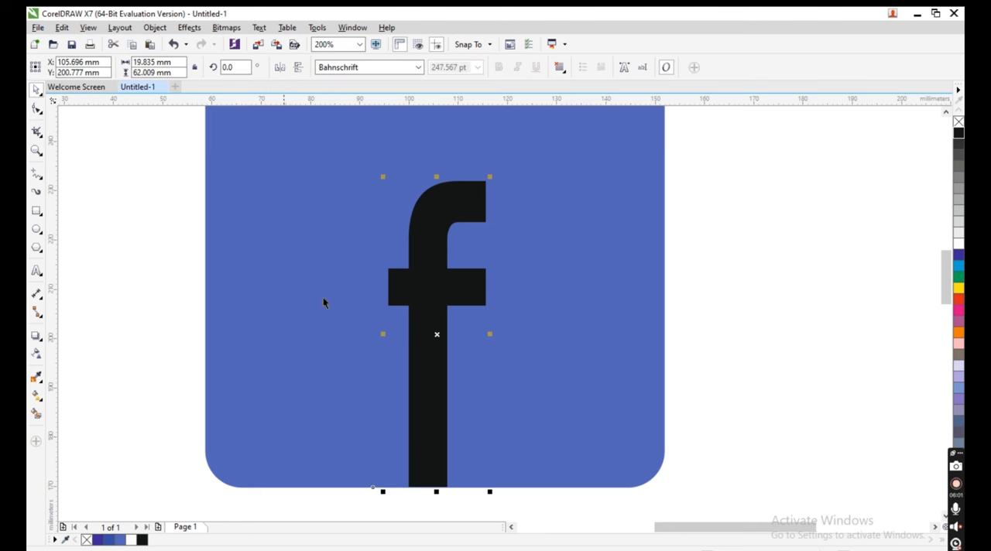
left_click_drag(440, 283, 686, 317)
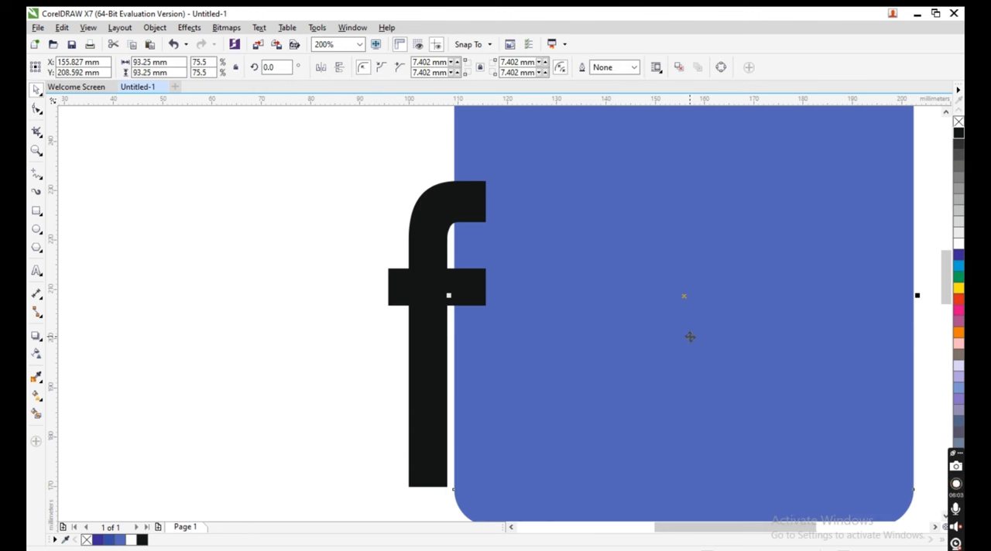
key("ctrl+z")
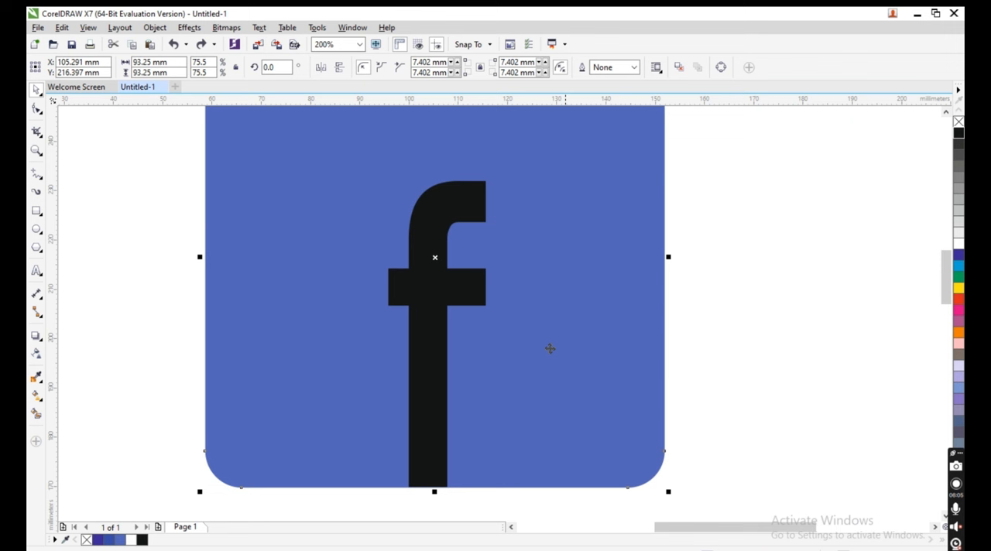
left_click(662, 362)
left_click(706, 362)
- Move the letter "f" off the blue square to the empty area on its right and convert it to curves
left_click(428, 292)
left_click_drag(463, 312, 762, 314)
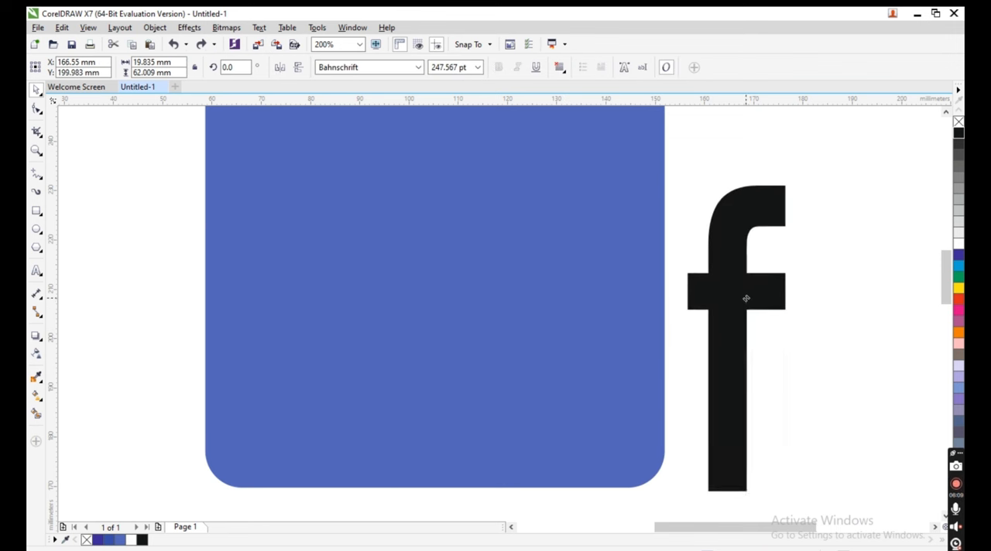
left_click(37, 109)
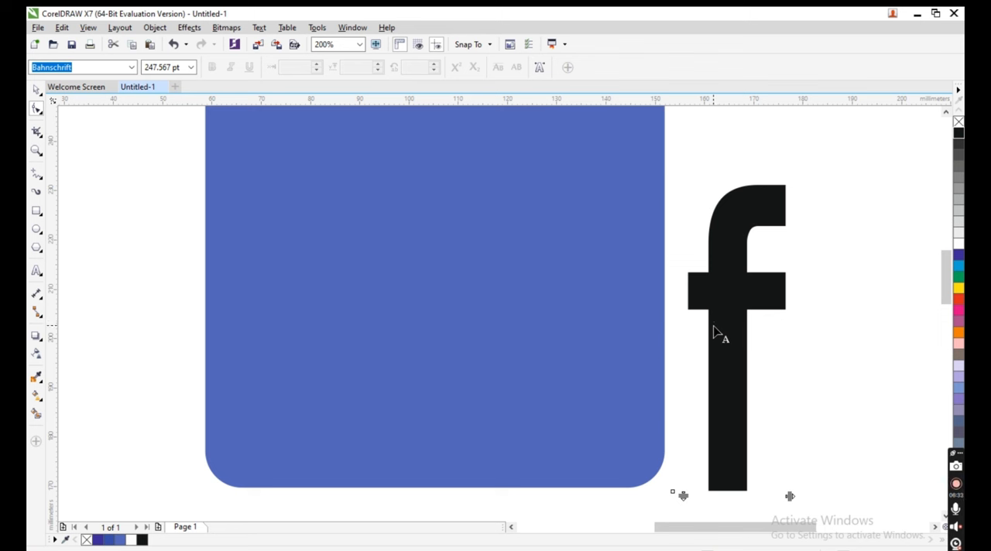
key("ctrl+q")
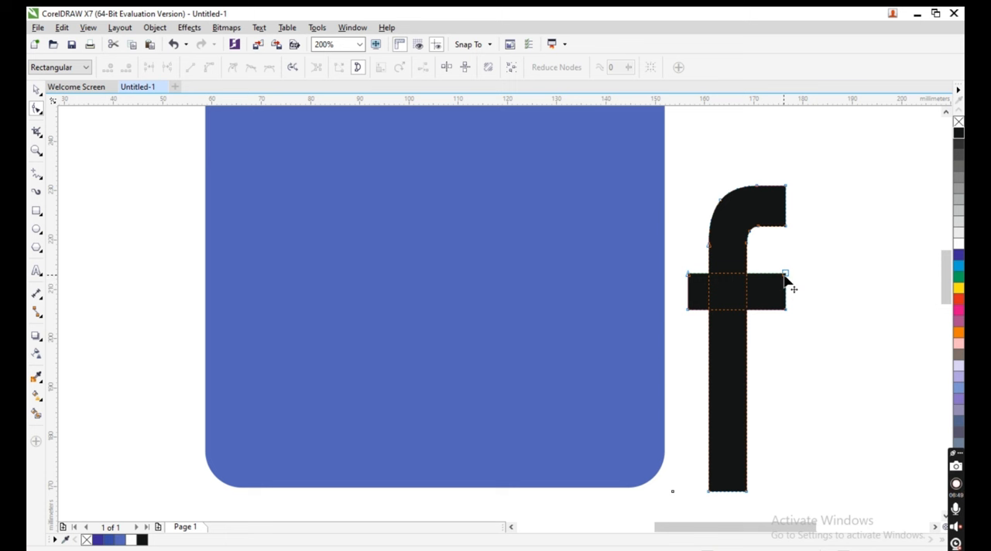
- Reshape the right end of the crossbar with the Shape tool into a slant, its upper corner extending beyond the lower one
left_click_drag(785, 273, 799, 271)
left_click_drag(786, 310, 778, 310)
left_click_drag(799, 271, 801, 276)
left_click_drag(779, 311, 774, 311)
left_click_drag(801, 277, 791, 277)
left_click_drag(773, 311, 782, 312)
left_click_drag(791, 277, 797, 280)
key("space")
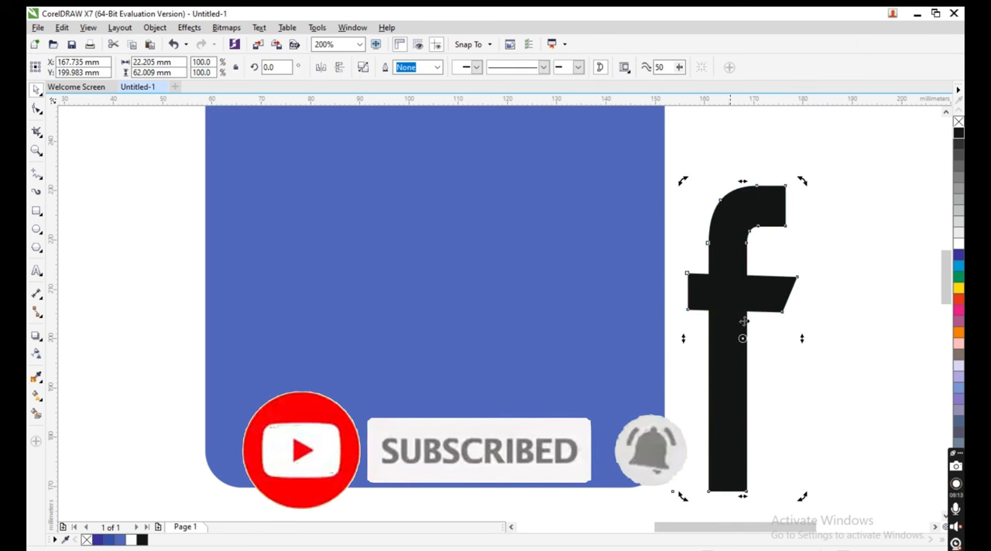
- Fill the reshaped letter "f" with white and move it back onto the blue square
left_click(709, 312)
left_click_drag(946, 277, 946, 233)
scroll(709, 325, "down", 1)
left_click_drag(681, 525, 713, 525)
left_click_drag(946, 231, 946, 263)
left_click(552, 382)
left_click(959, 243)
left_click_drag(551, 383, 395, 366)
- Scale the blue square down about its centre to about 62.5 mm wide and high
left_click(458, 356, "shift")
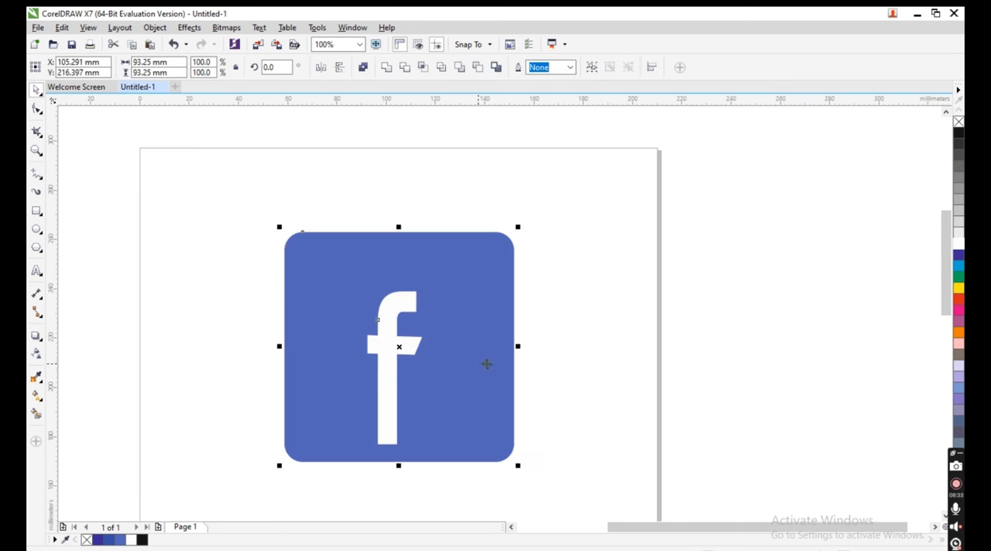
left_click(457, 356)
left_click_drag(519, 227, 481, 266)
- Align the letter "f" with the smaller blue square, centred horizontally and flush with its bottom edge
left_click(389, 380)
left_click(442, 396, "shift")
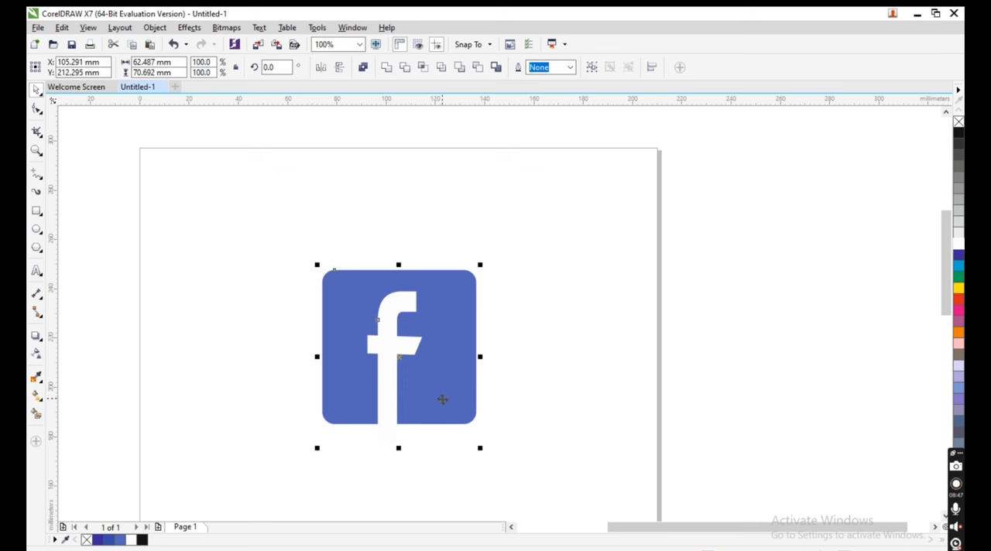
key("c")
key("b")
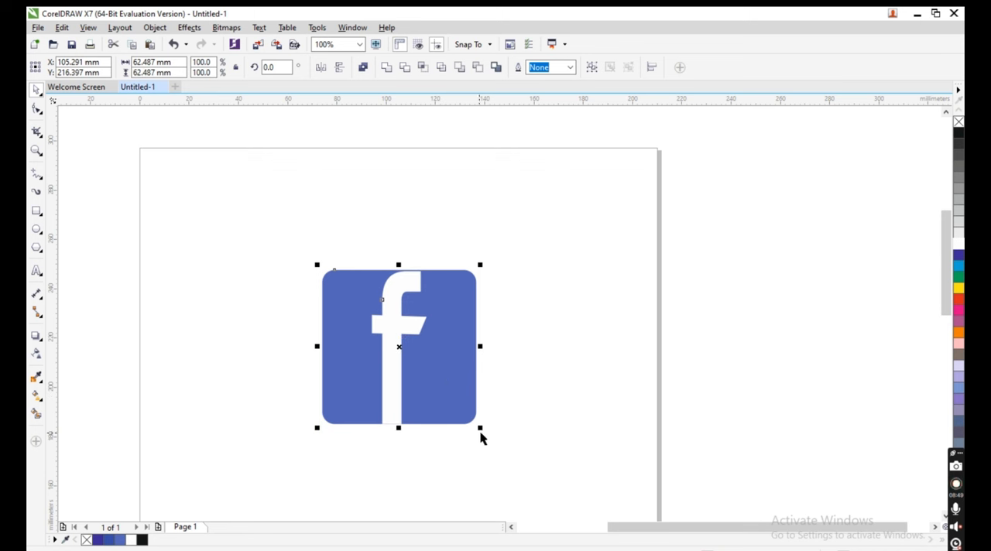
- Shorten the letter "f" from its top to about 49 mm tall, keeping its base on the square's bottom edge
left_click(398, 325)
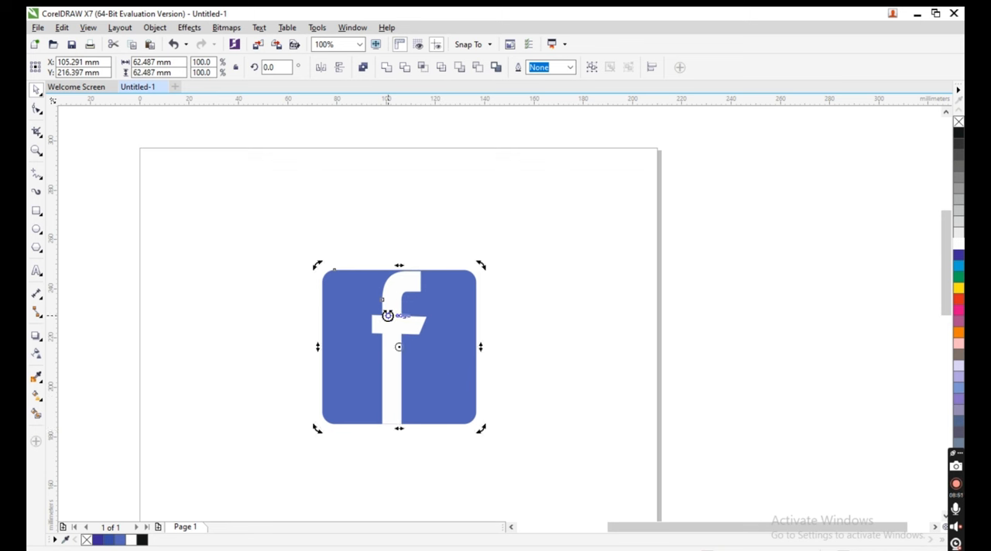
left_click(399, 316)
left_click(589, 377)
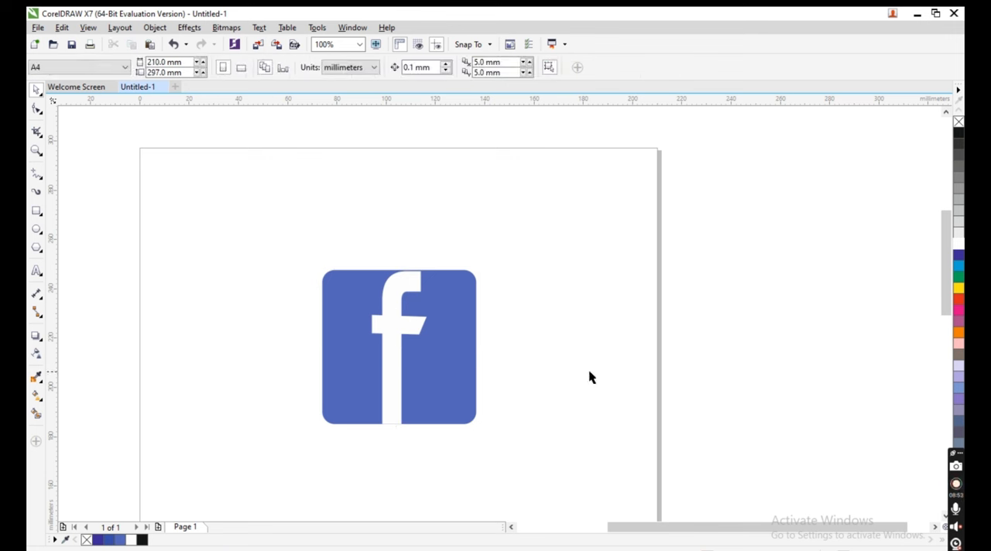
left_click(383, 323)
left_click(402, 330)
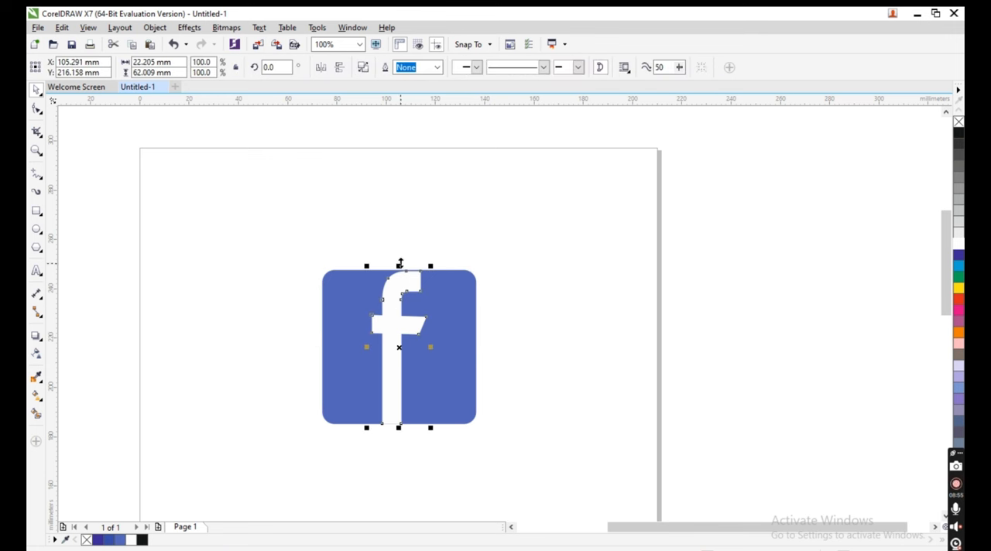
left_click_drag(400, 264, 395, 295)
left_click(746, 349)
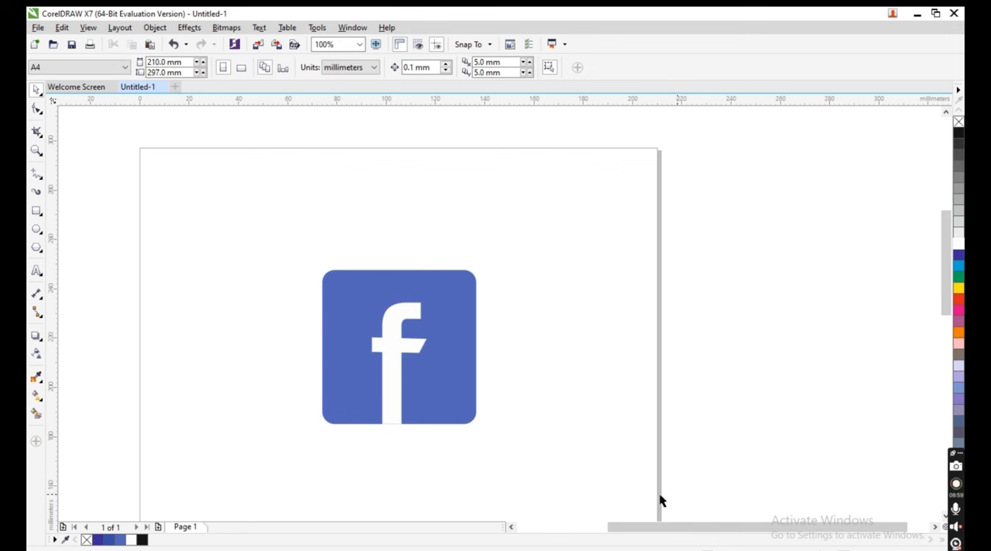
left_click(434, 393)
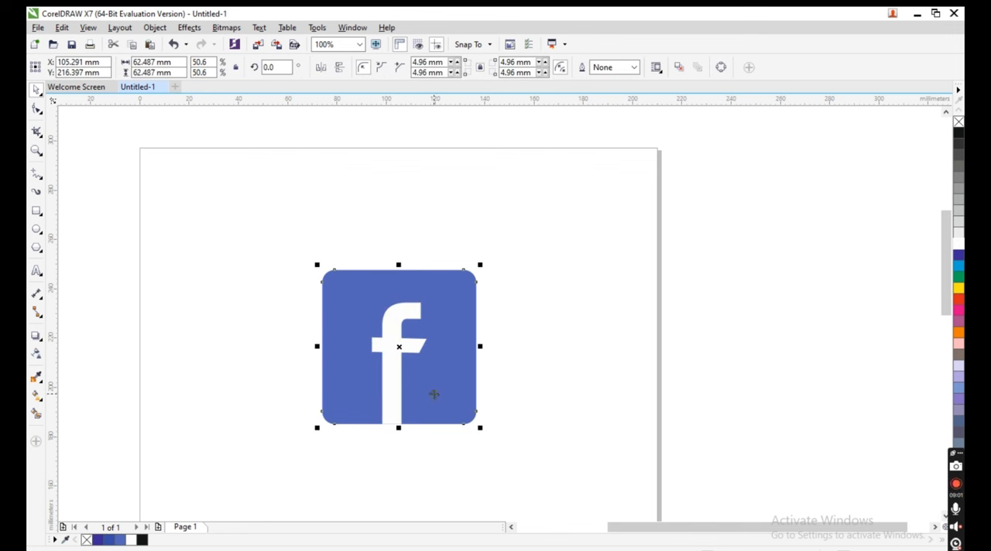
left_click(364, 318)
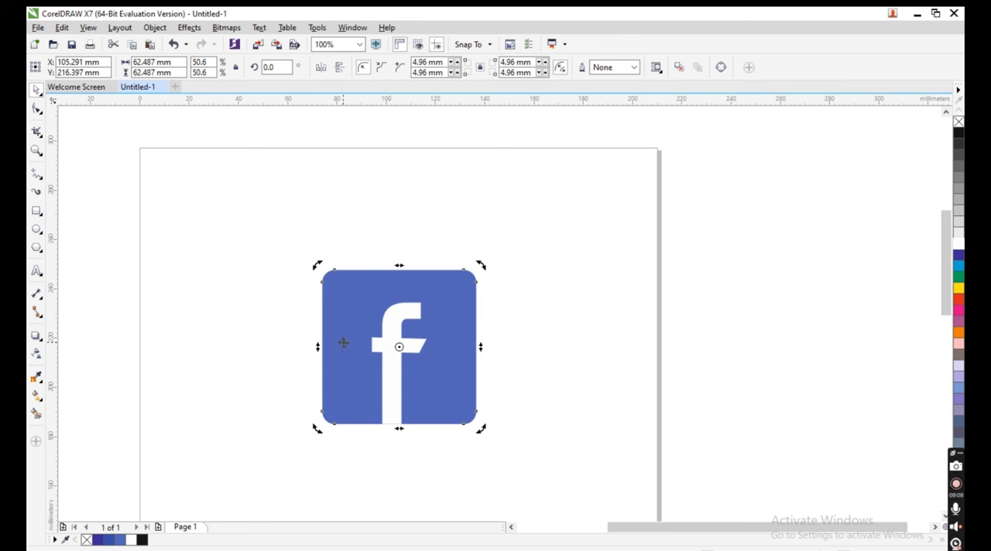
left_click(343, 345)
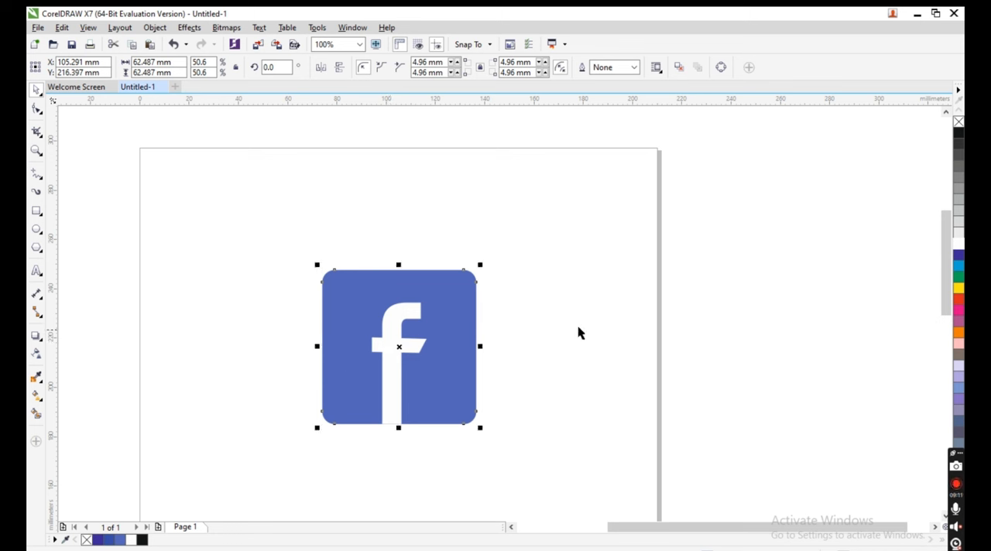
- Place a copy of the letter "f" to the right of the blue square and fill it with pinkish purple
left_click(399, 335)
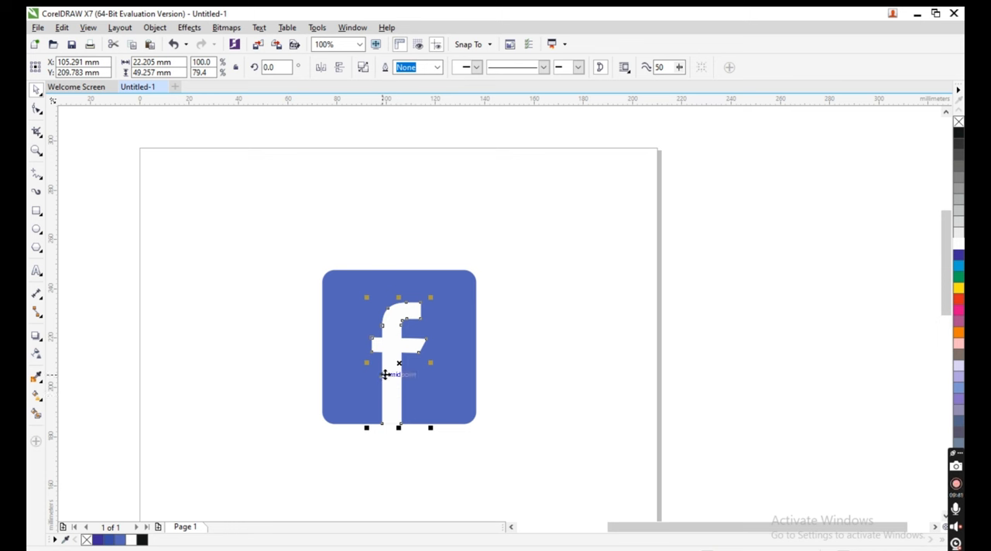
left_click_drag(398, 360, 538, 367)
left_click(958, 329)
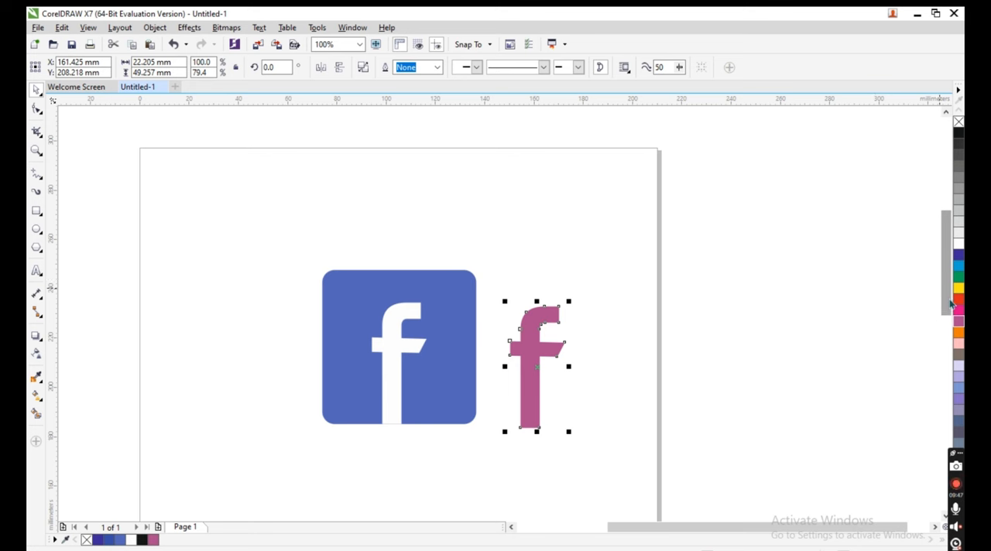
- Draw a circle about 77 mm in diameter in the empty page area below the blue square
left_click_drag(946, 303, 954, 368)
left_click(36, 229)
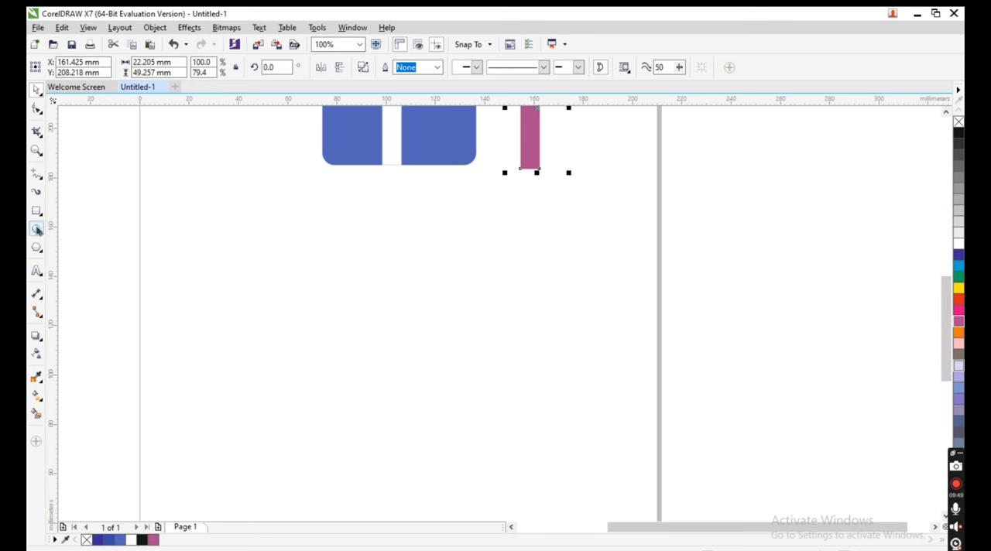
left_click_drag(360, 335, 456, 428)
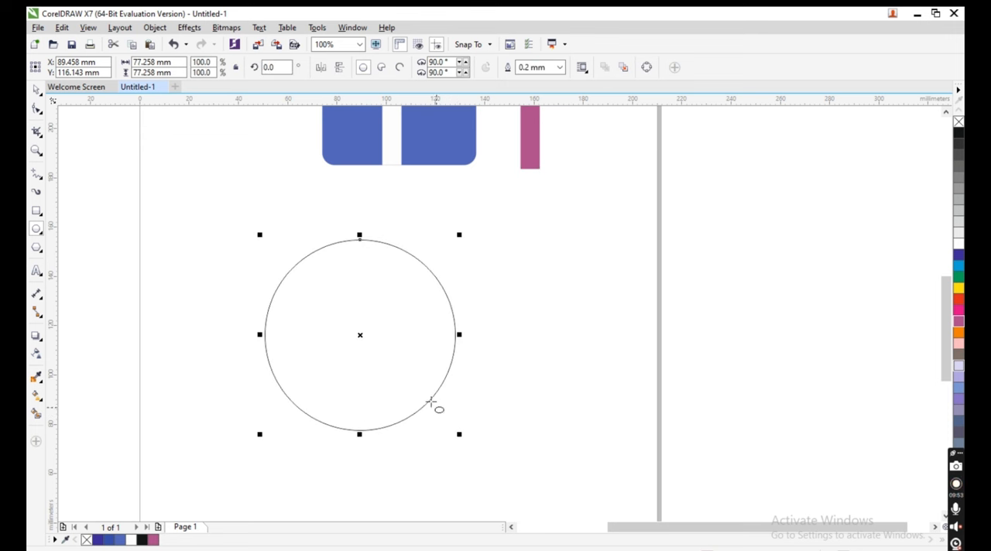
left_click(35, 89)
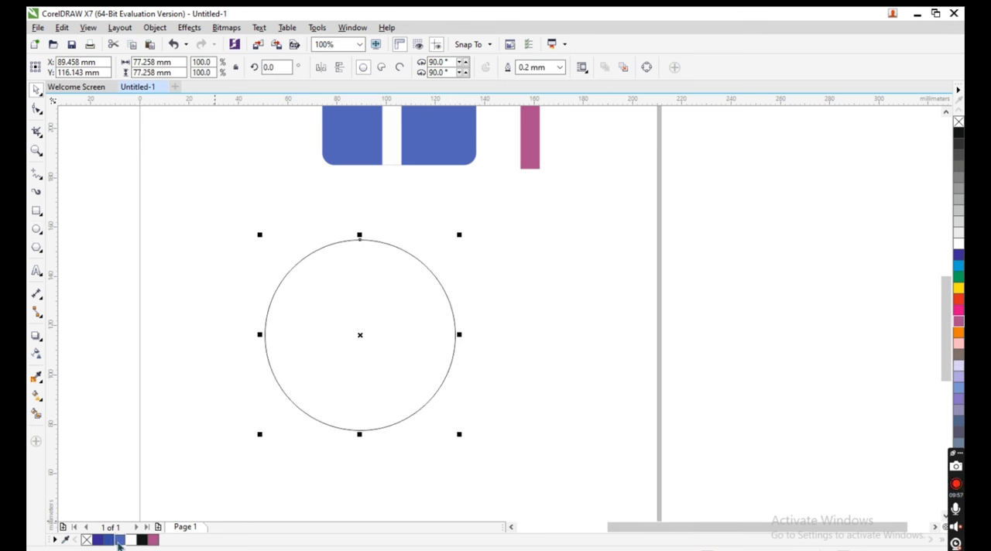
- Fill the circle with the same blue as the rounded square
left_click(119, 540)
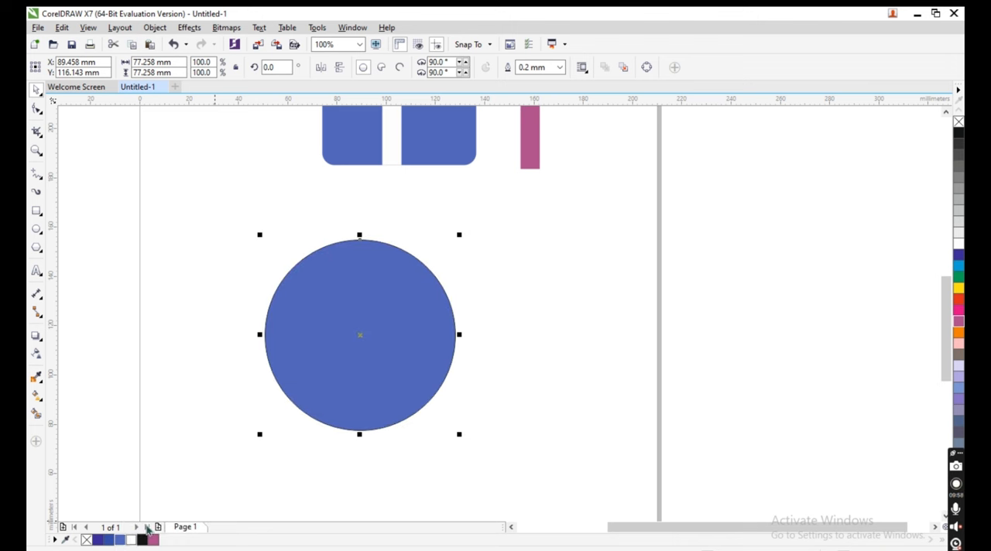
- Move the pinkish-purple letter "f" beside the circle, fill it white and place it over the circle
left_click(541, 158)
left_click(533, 120)
left_click_drag(534, 119, 496, 346)
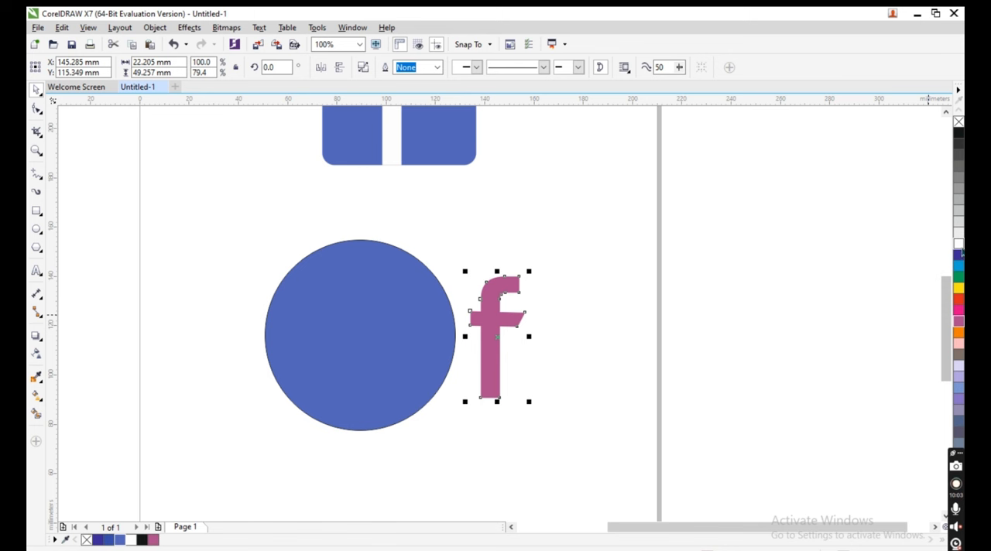
left_click(958, 245)
left_click_drag(503, 339, 362, 358)
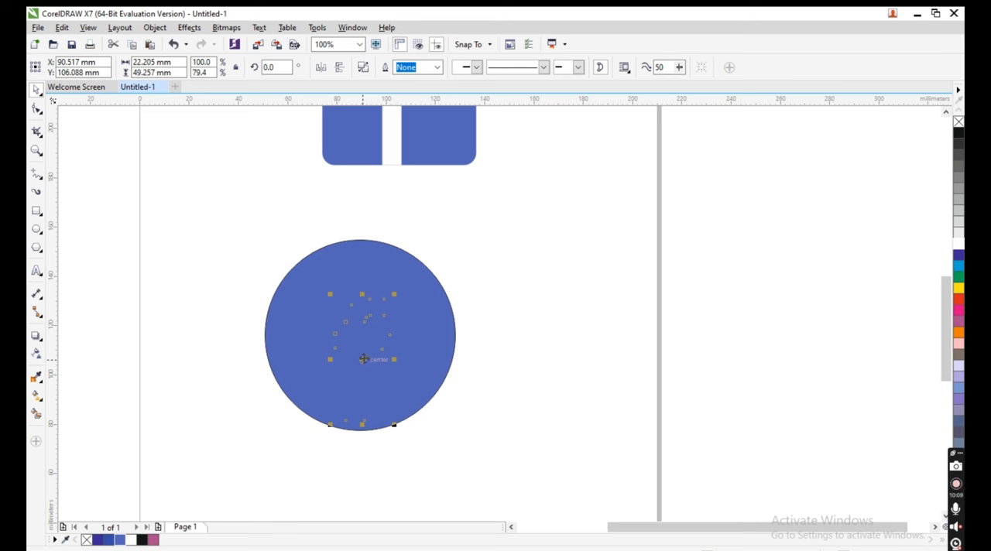
- Take the white letter "f" off the circle and delete it
left_click_drag(363, 358, 504, 377)
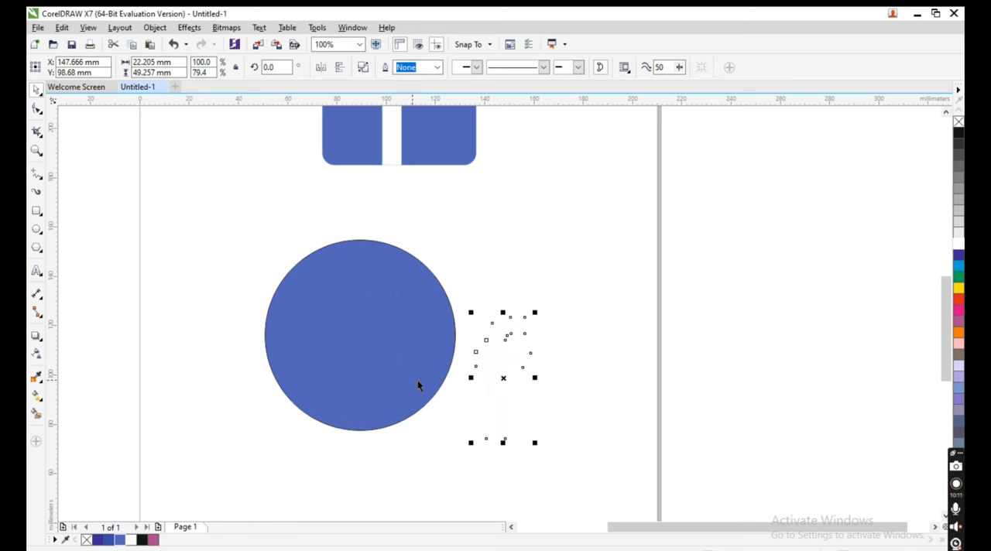
left_click(504, 386)
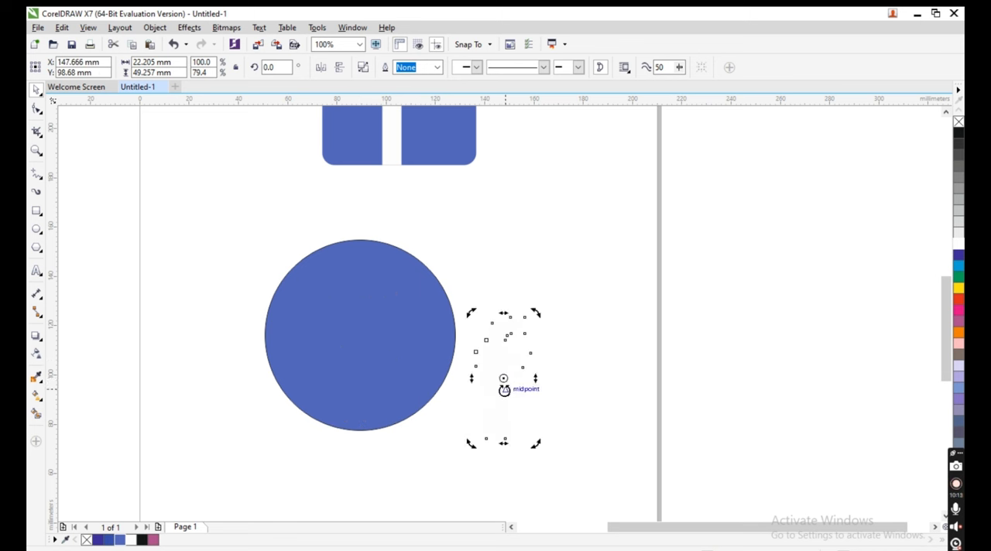
left_click(516, 365)
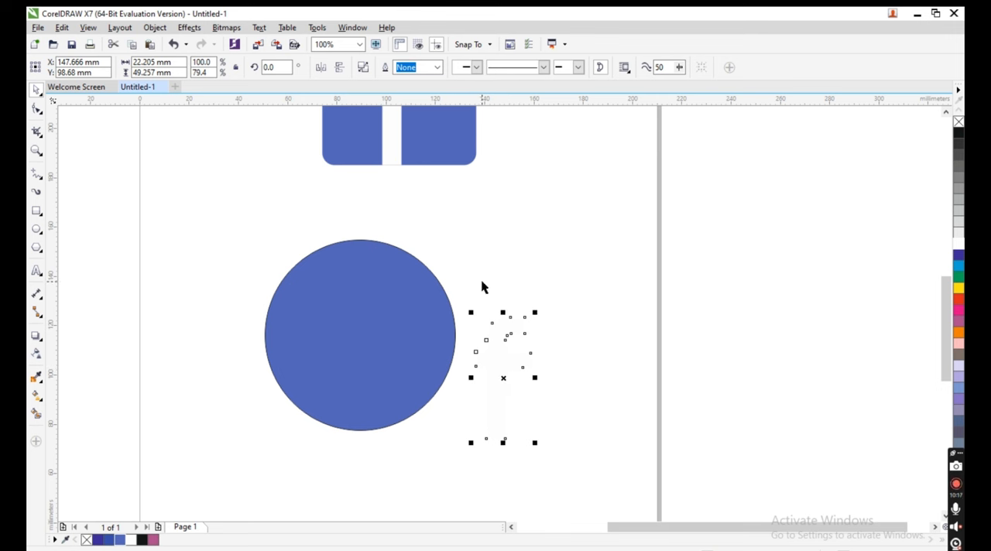
key("Delete")
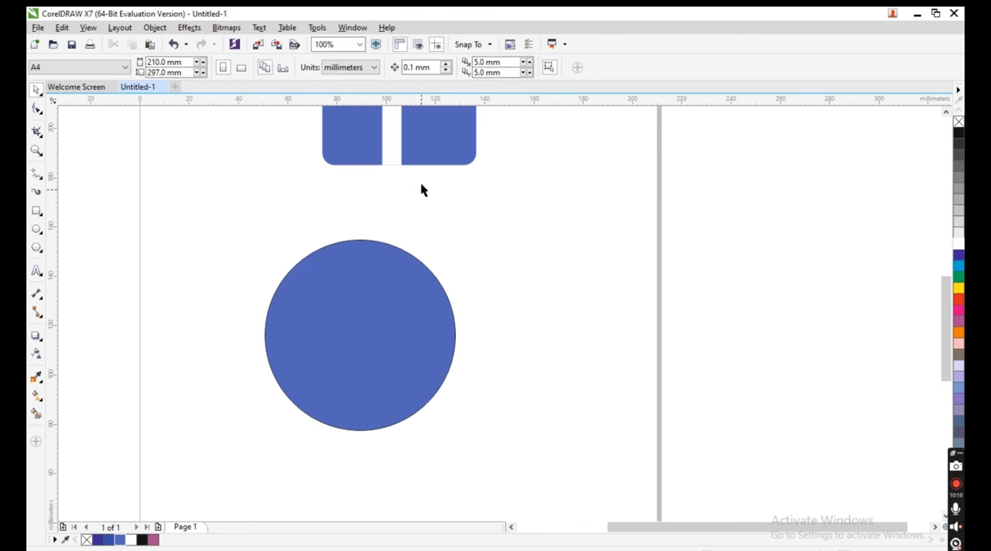
- Copy the white letter "f" from the blue square and place the copy over the middle of the blue circle
left_click(389, 150)
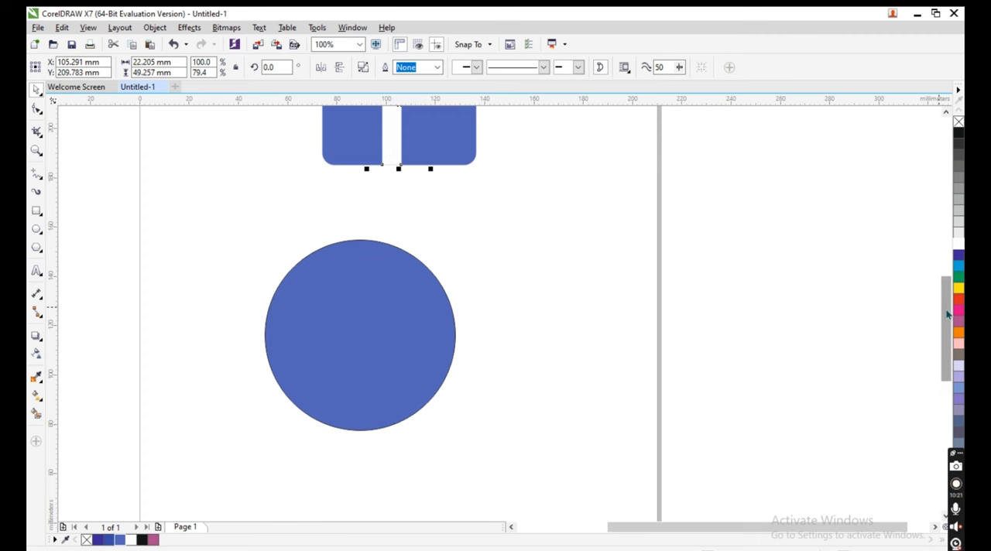
left_click_drag(946, 314, 947, 269)
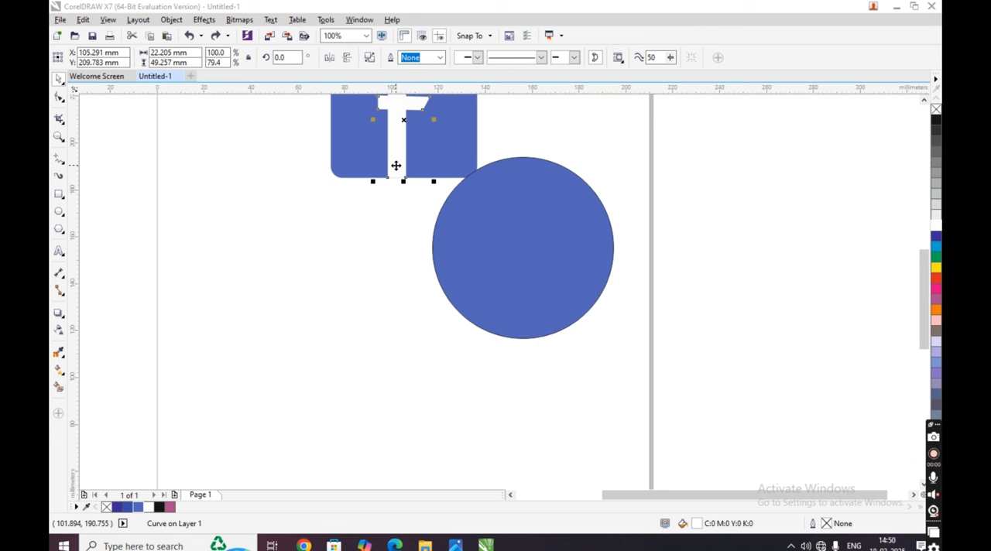
left_click(396, 147)
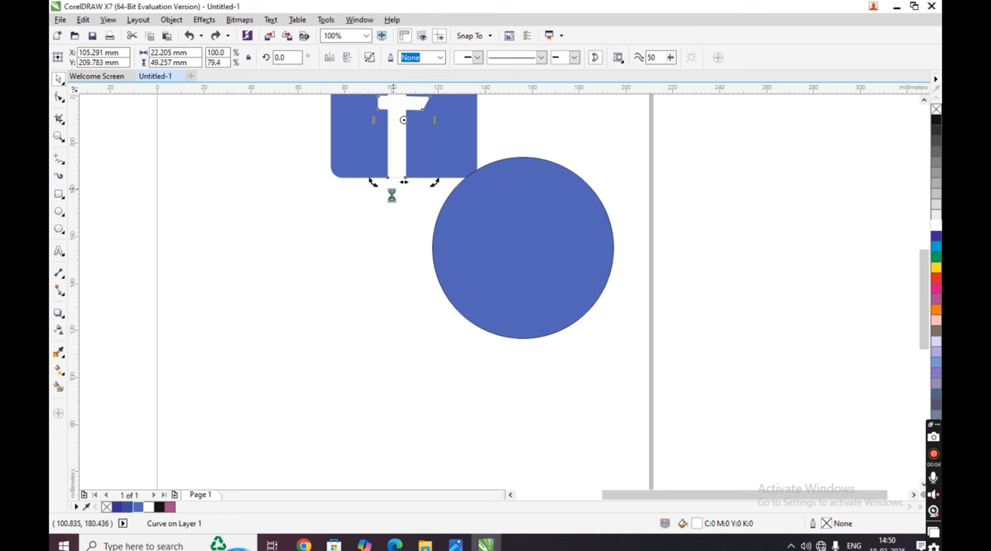
left_click(396, 161)
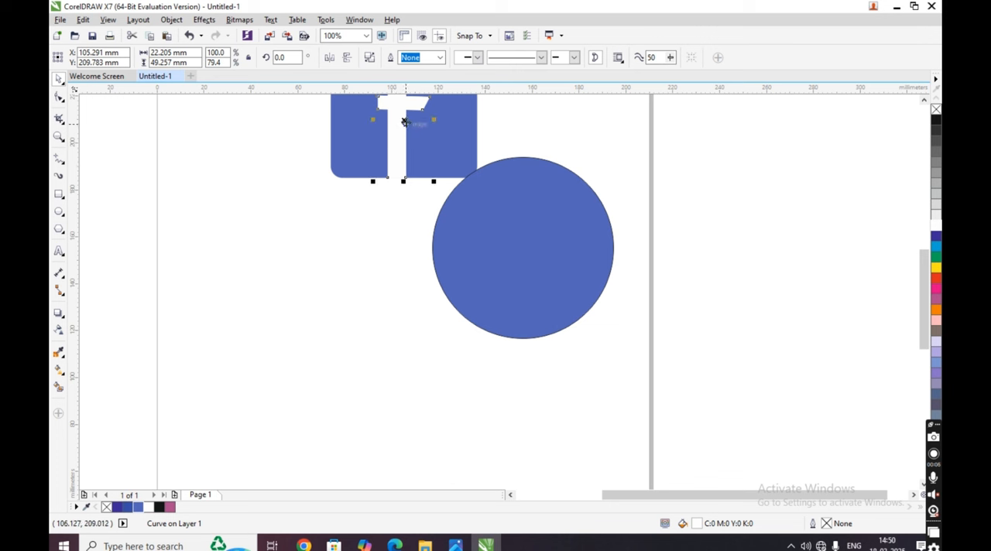
left_click_drag(403, 121, 379, 271)
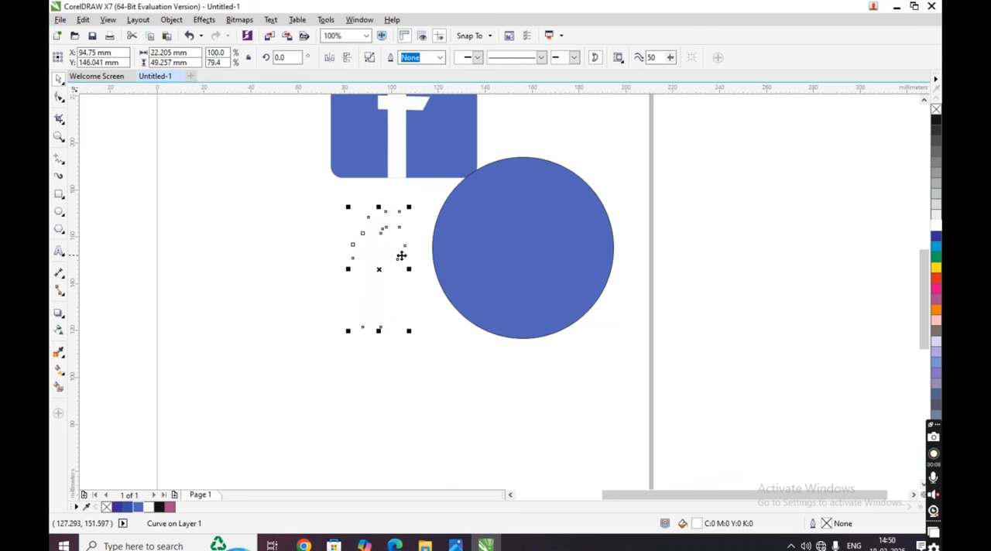
left_click_drag(377, 267, 509, 268)
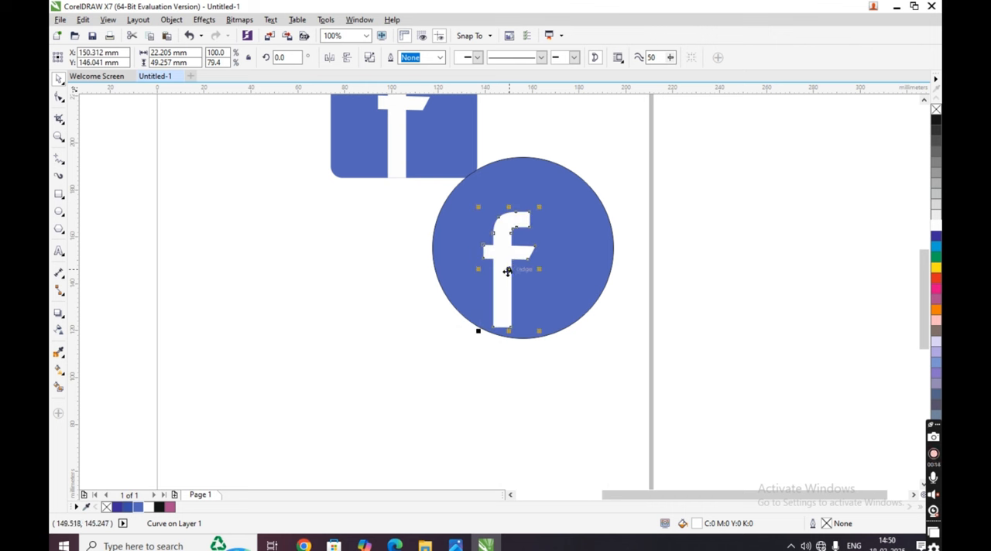
left_click_drag(507, 271, 525, 274)
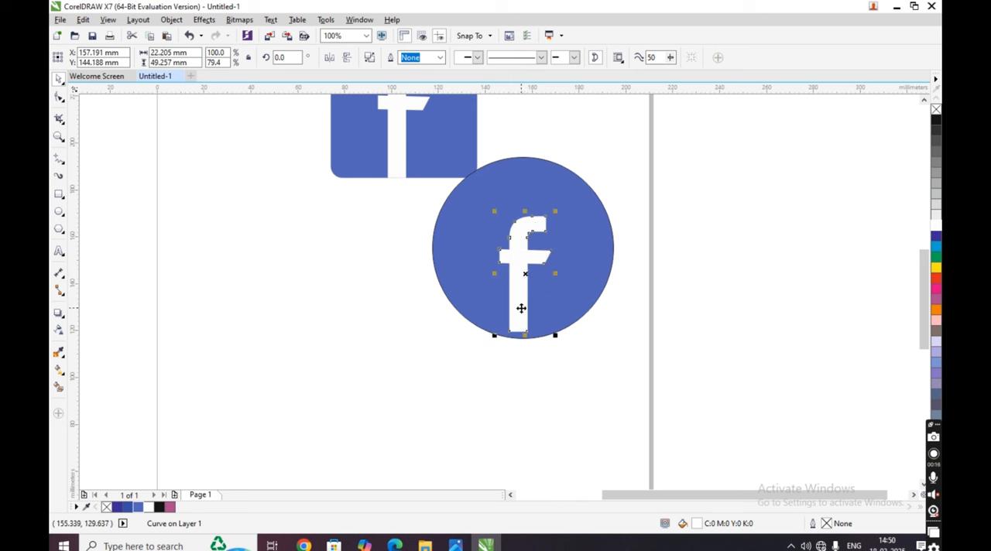
mouse_move(516, 274)
left_mouse_down()
mouse_move(367, 311)
mouse_move(445, 314)
mouse_move(511, 266)
left_mouse_up()
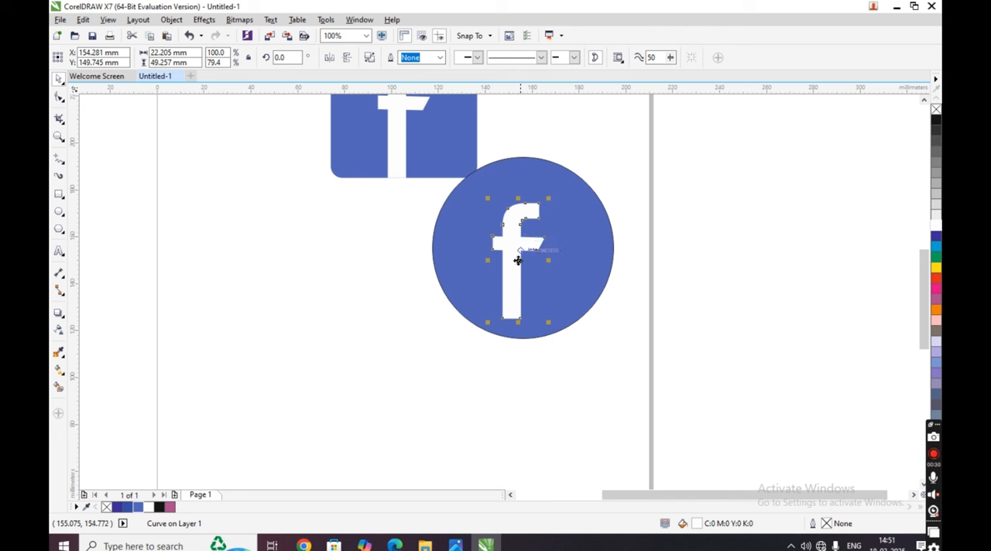
right_click(517, 261)
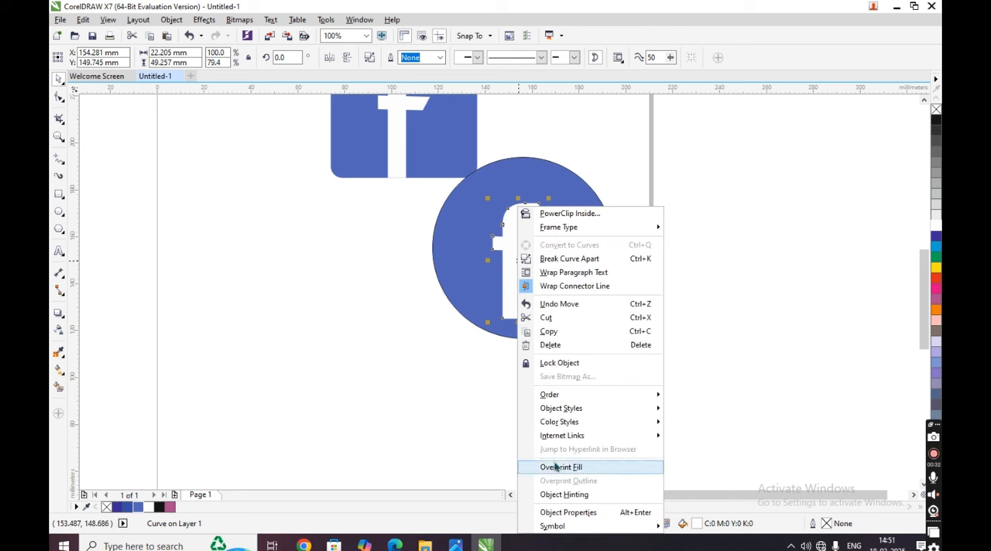
mouse_move(557, 396)
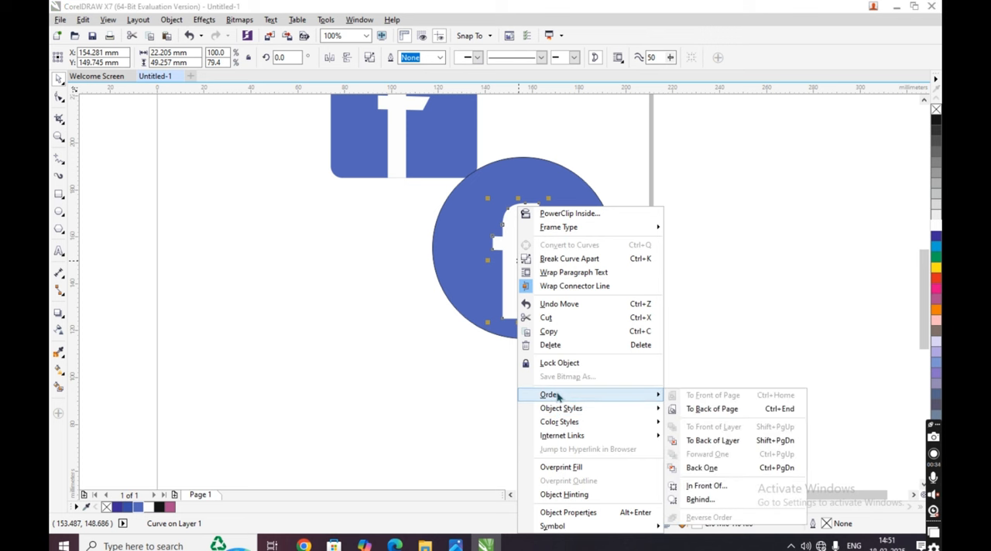
left_click(712, 410)
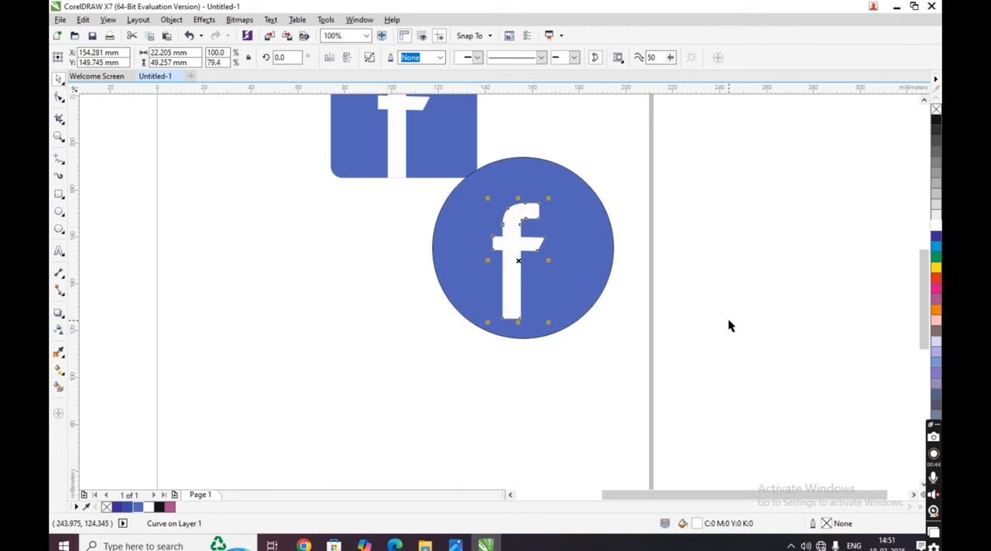
- Align the copied letter "f" with the circle, centred horizontally and flush with the circle's bottom edge
left_click(509, 258)
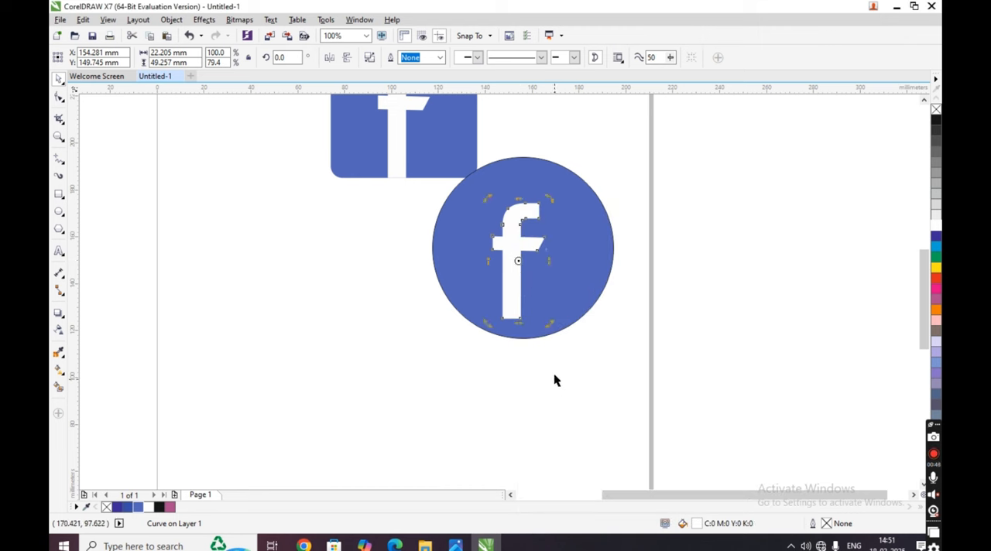
left_click(590, 265, "shift")
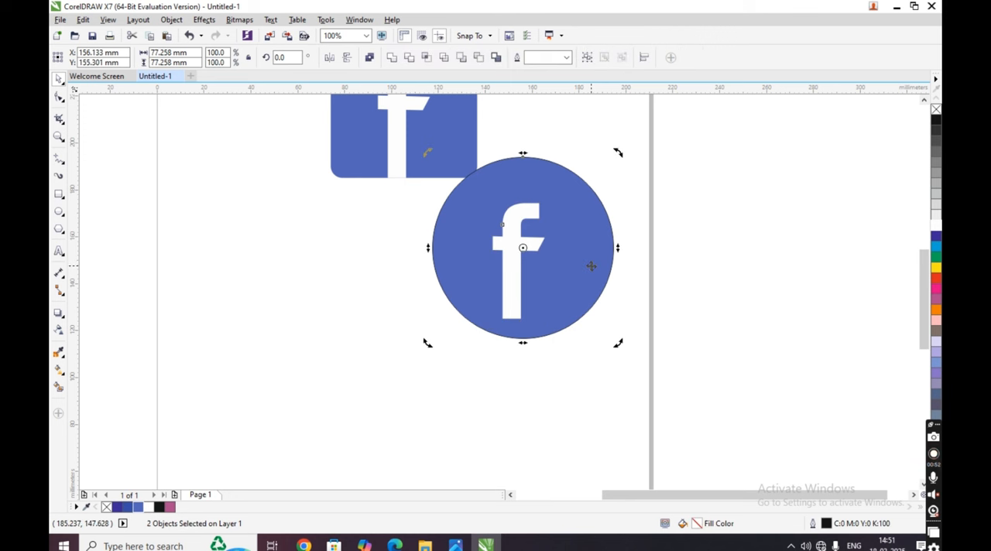
key("c")
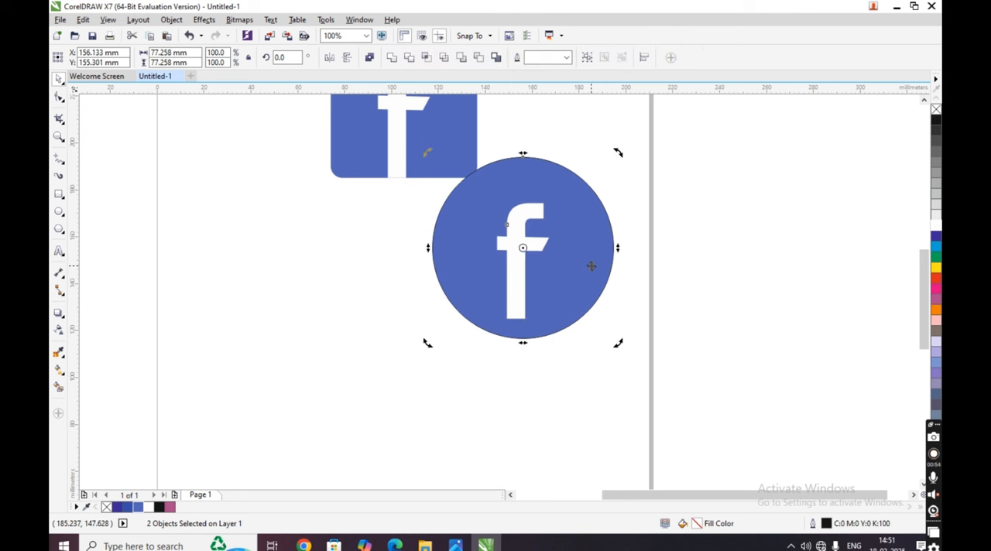
key("e")
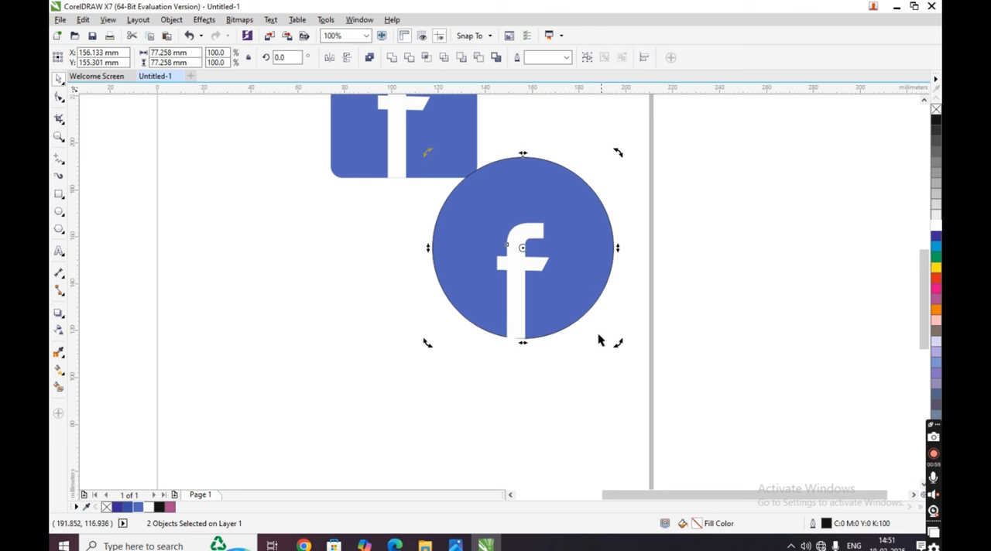
left_click(709, 353)
left_click(512, 318)
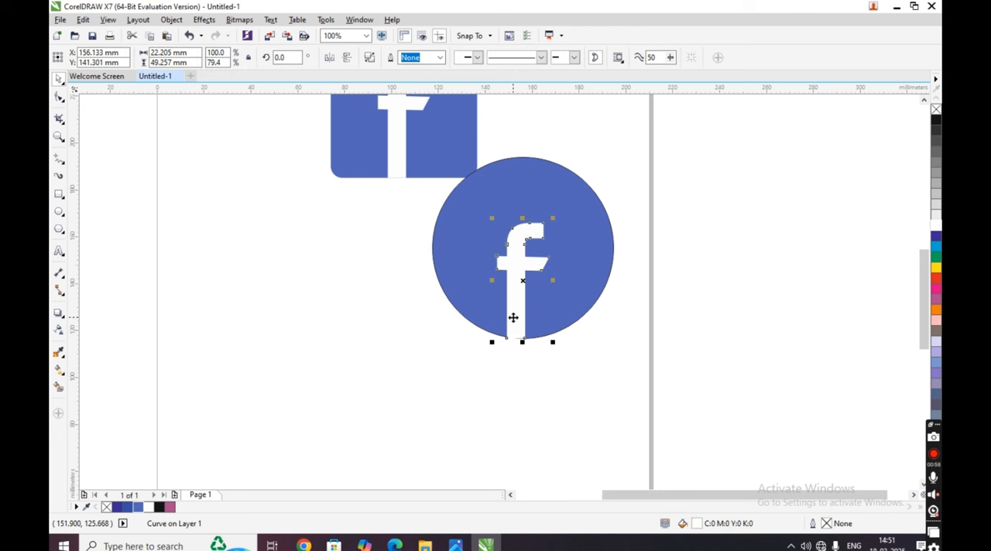
left_click(800, 325)
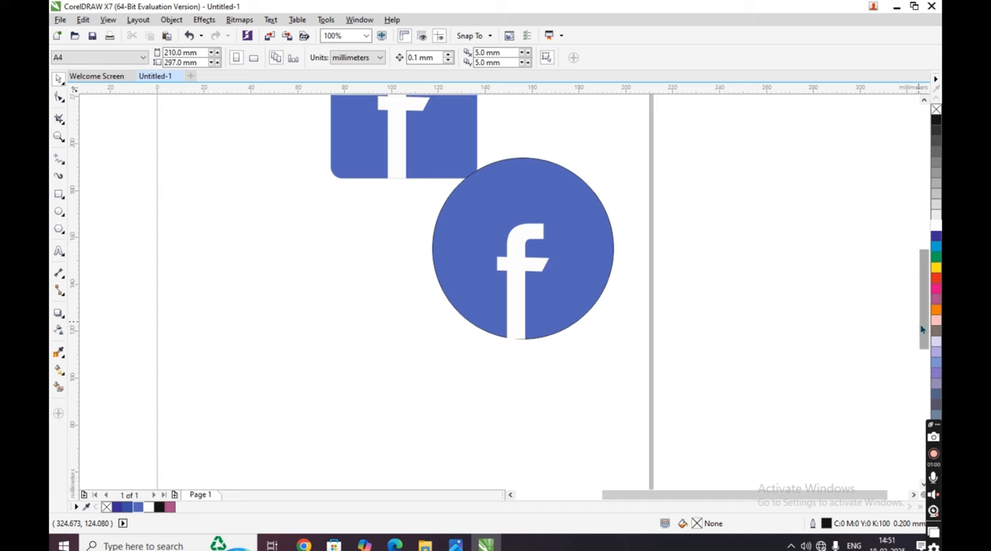
- Move the blue square together with its letter "f" upward and slightly left, clear of the circle
scroll(913, 324, "up", 3)
left_click(459, 286)
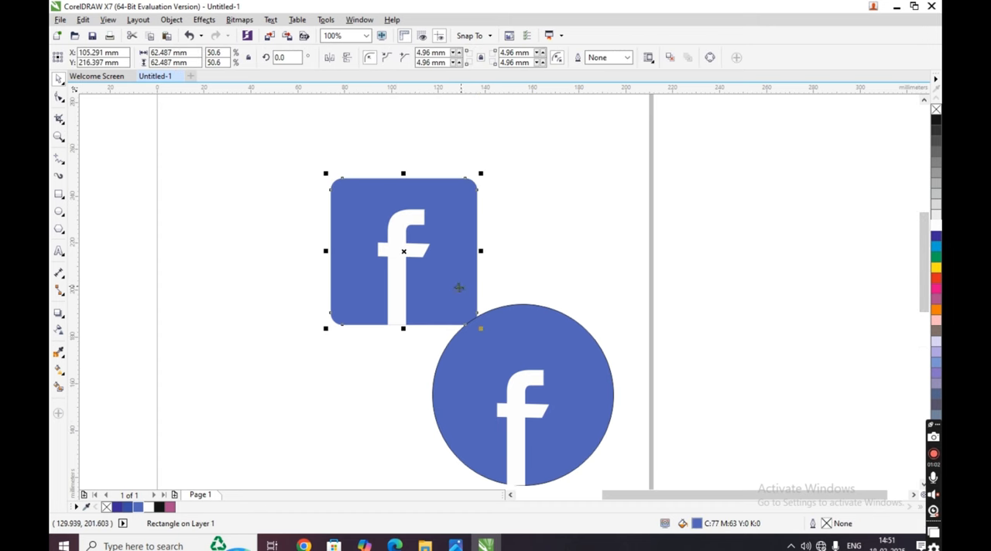
left_click(394, 261, "shift")
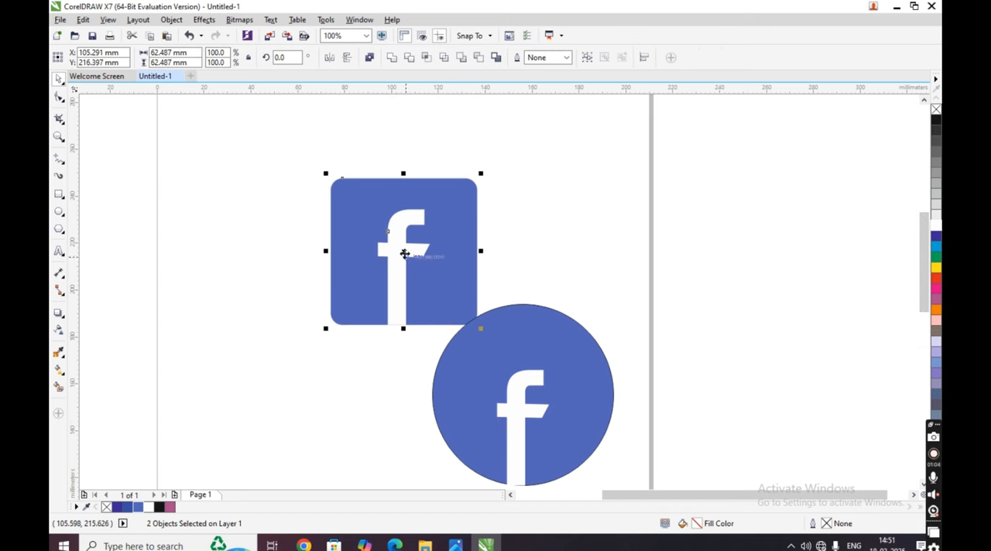
left_click_drag(405, 250, 395, 198)
left_click(608, 315)
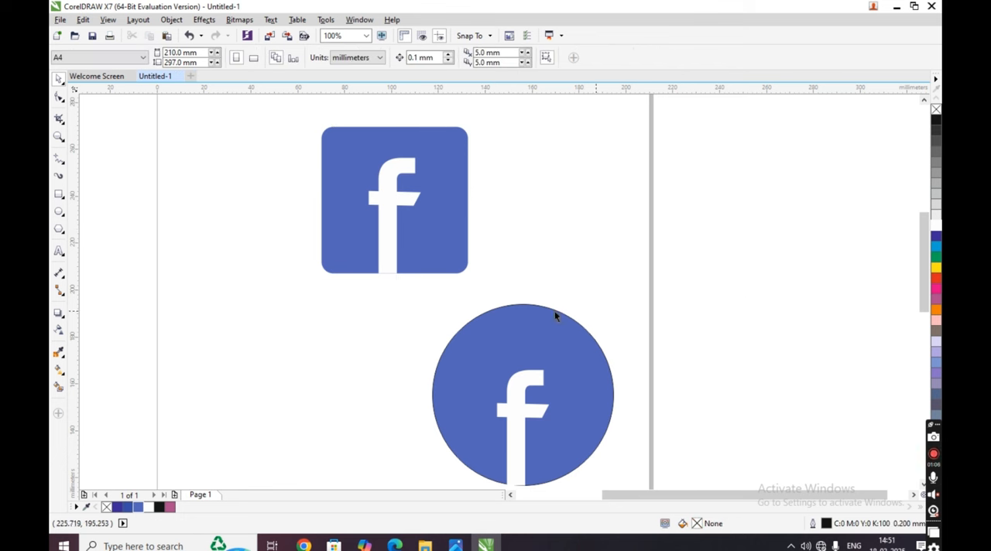
- Group the blue circle with its letter "f"
left_click_drag(147, 297, 636, 454)
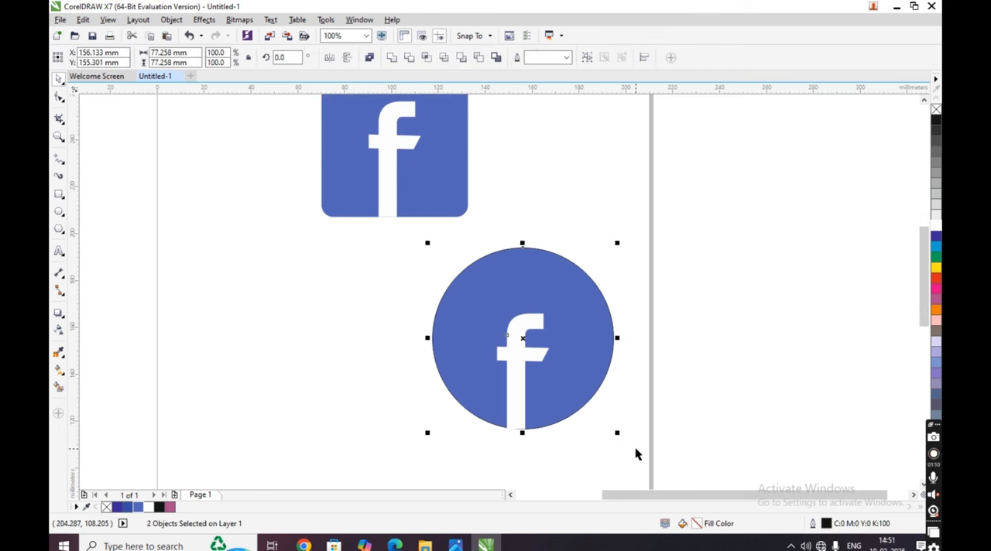
key("ctrl+g")
left_click(685, 370)
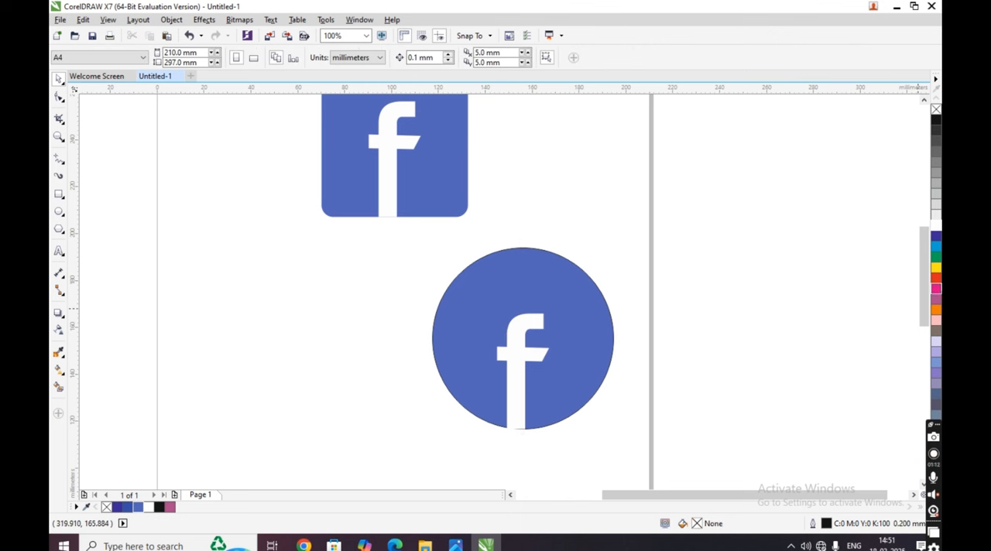
- Group the blue rounded square with its letter "f"
scroll(925, 301, "up", 2)
left_click_drag(115, 206, 504, 426)
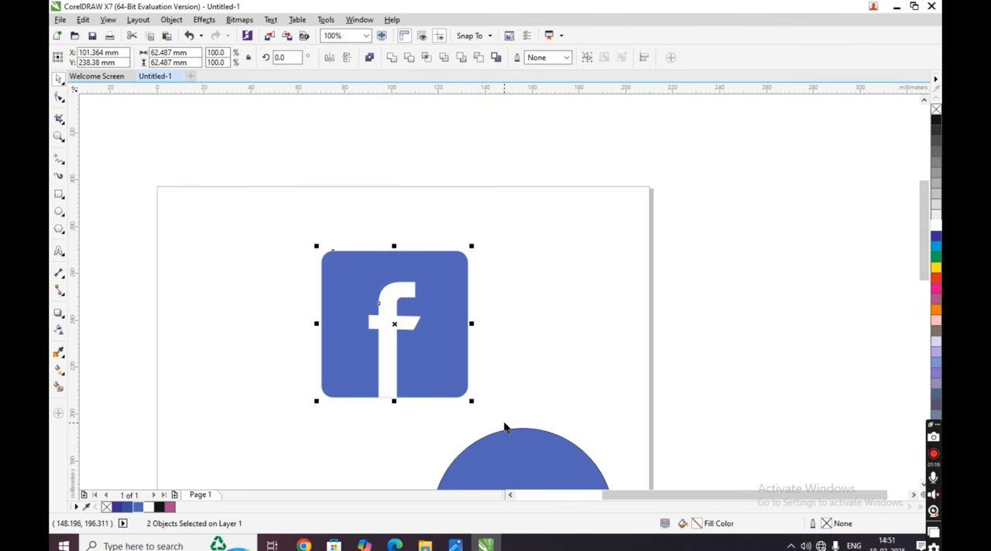
key("ctrl+g")
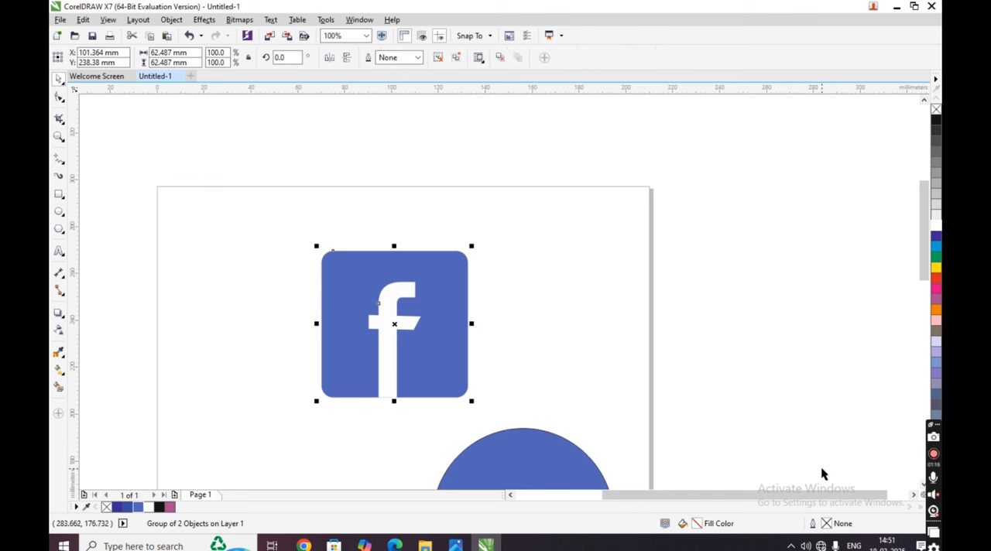